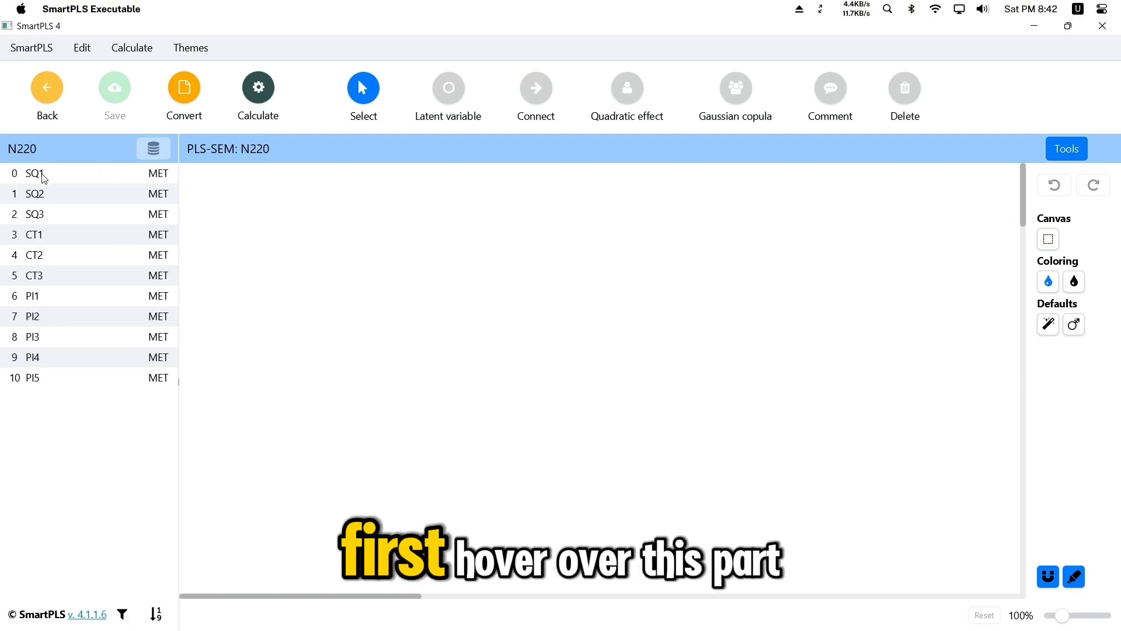
Create a latent variable named SQ on the empty canvas from the indicators SQ1, SQ2 and SQ3.
mouse_move(57, 178)
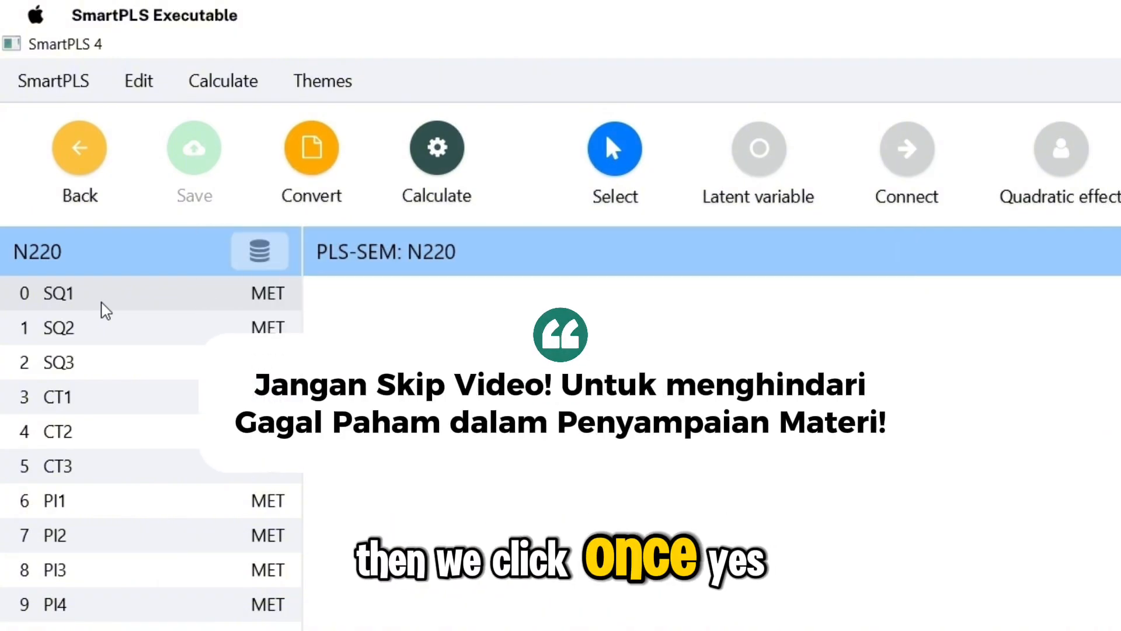
left_click(99, 367, "shift")
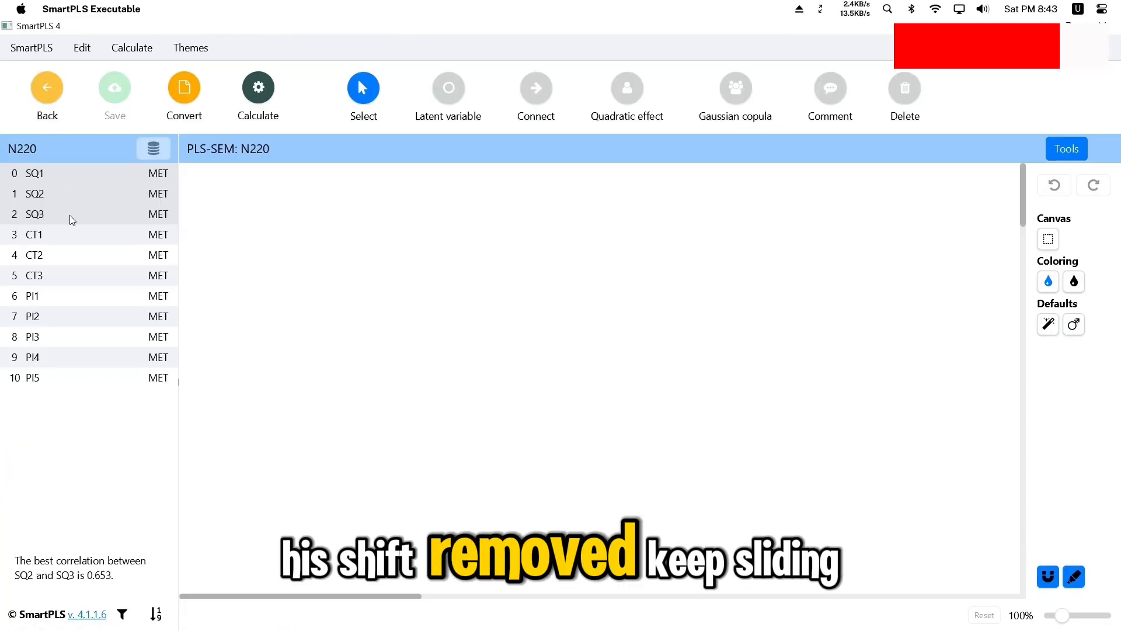
left_click_drag(69, 215, 338, 299)
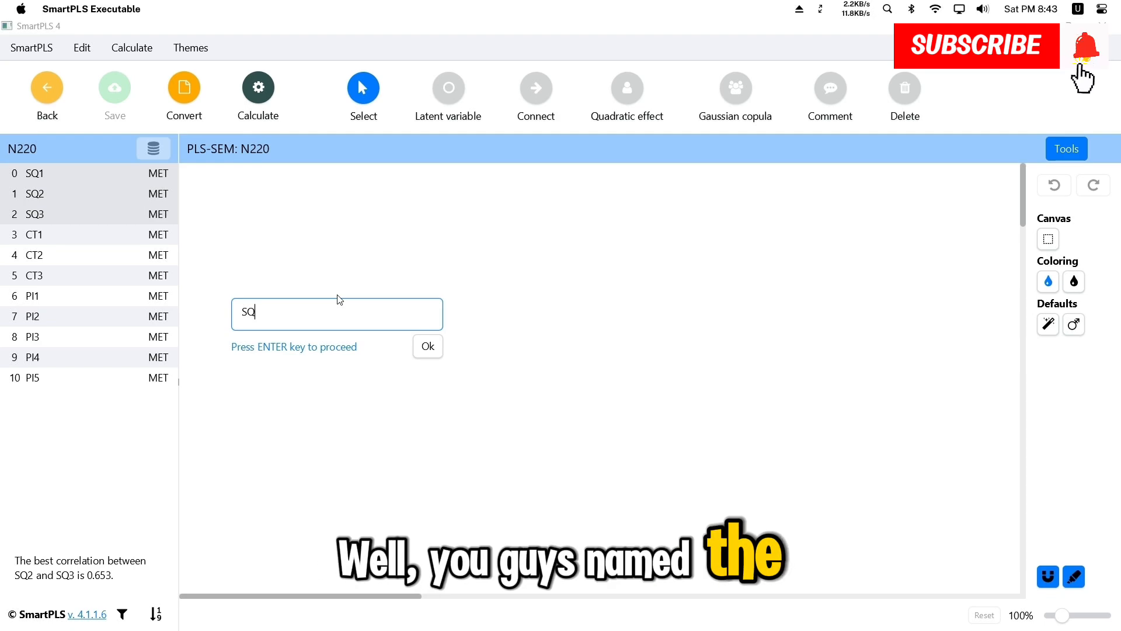
key("Return")
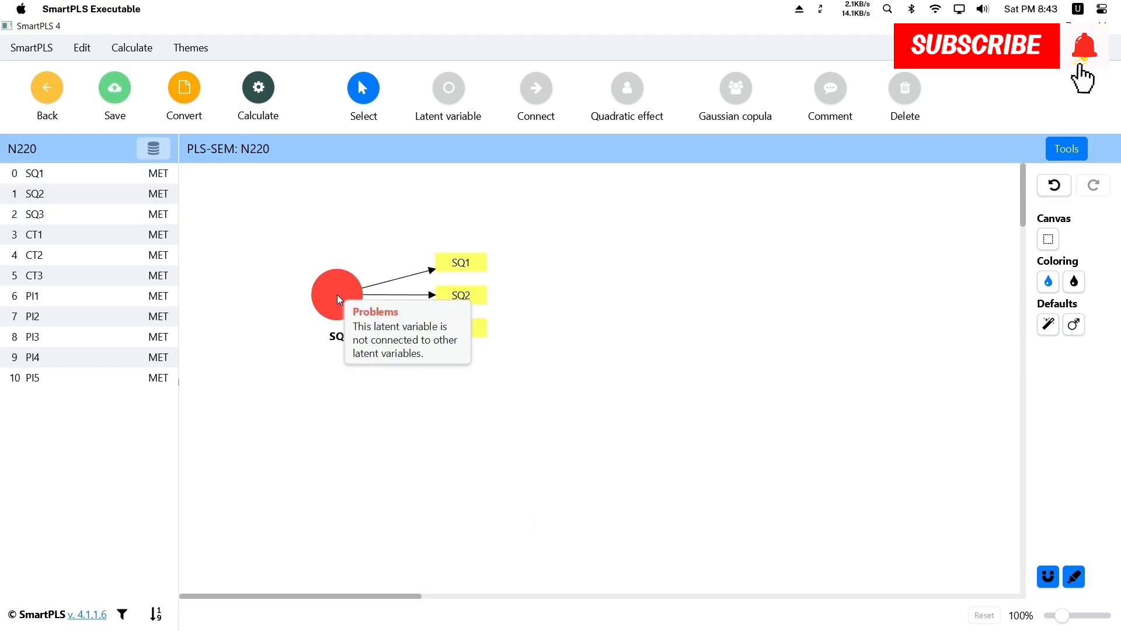
left_click(337, 294)
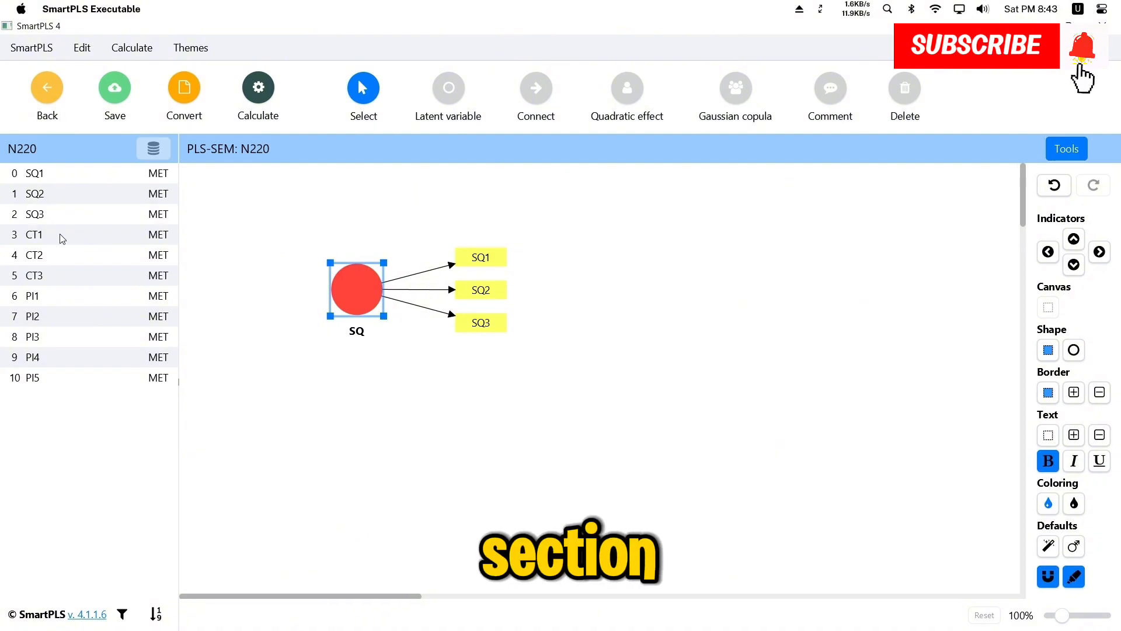
left_click(196, 250)
left_click(96, 235)
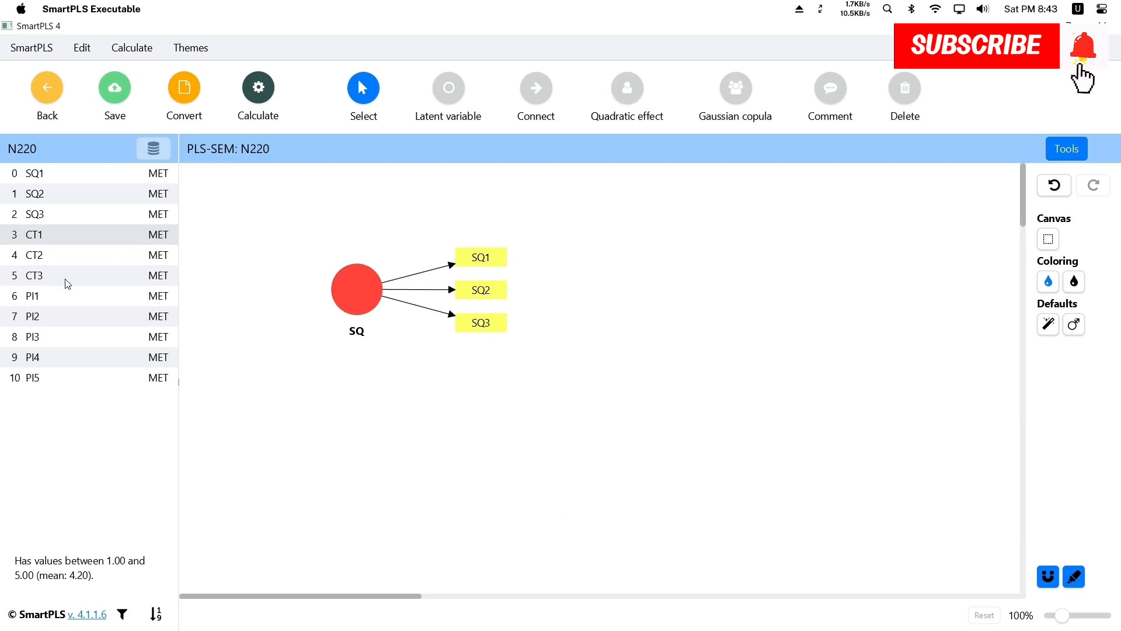
left_click(66, 279, "shift")
left_click_drag(117, 316, 213, 407)
key("Return")
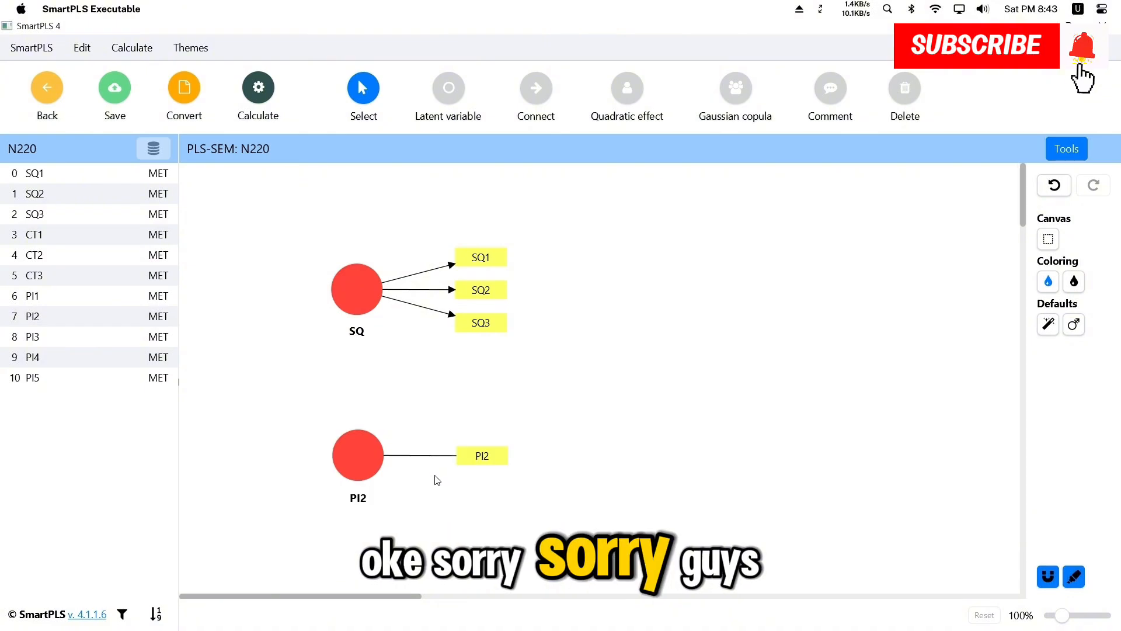
left_click(370, 448)
key("Delete")
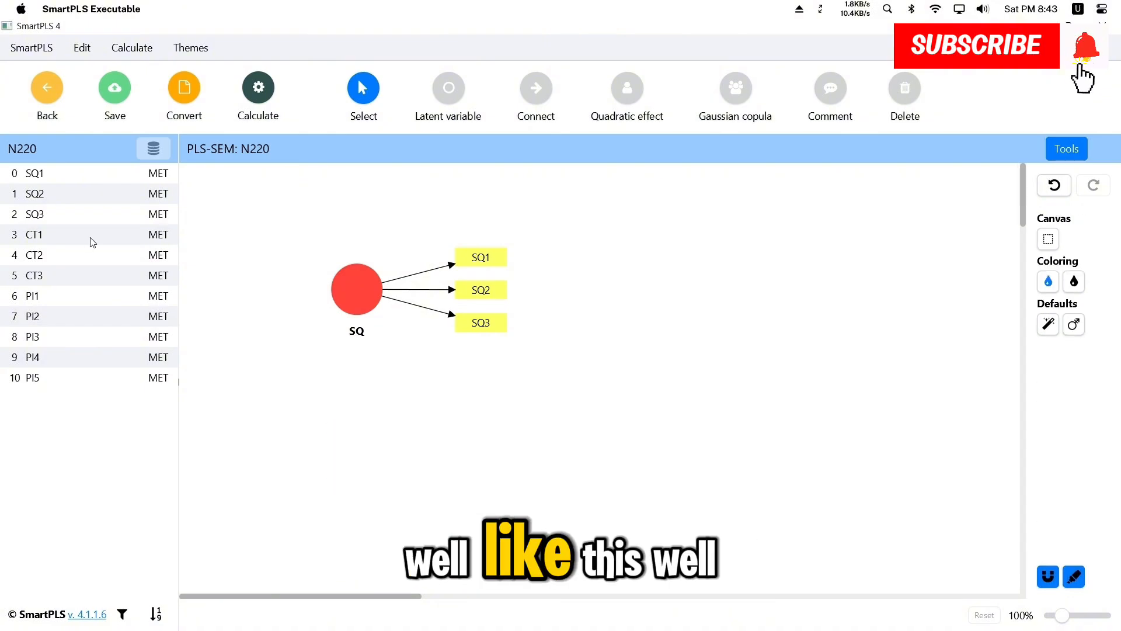
Create the latent variable CT below SQ from the indicators CT1, CT2 and CT3.
left_click(90, 238)
left_click(67, 277, "shift")
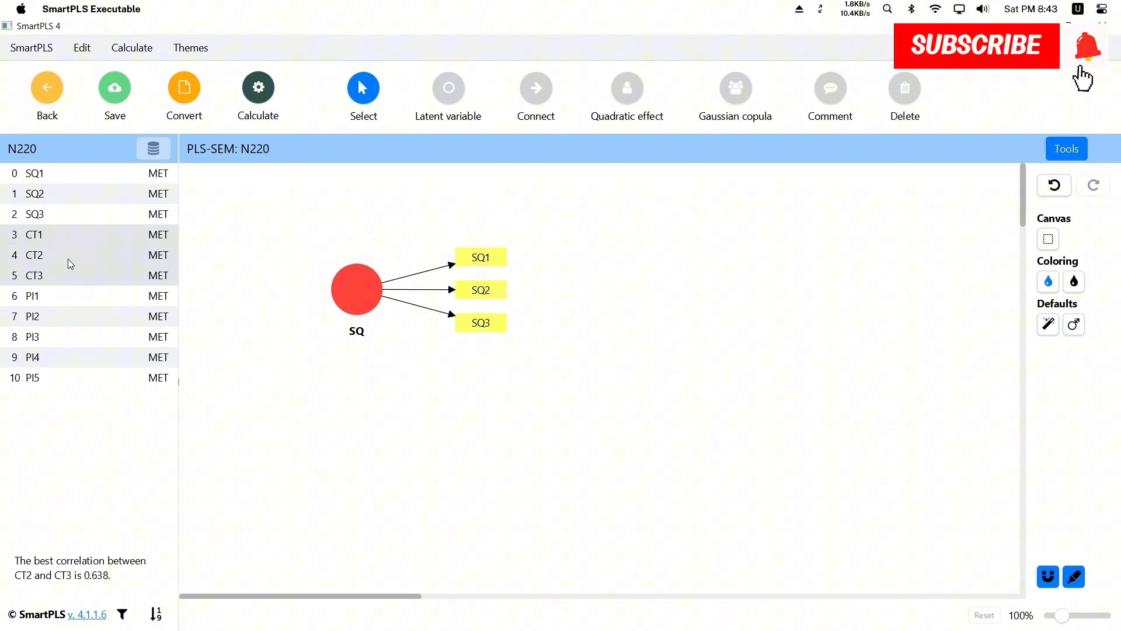
left_click_drag(68, 258, 356, 416)
left_click(374, 402)
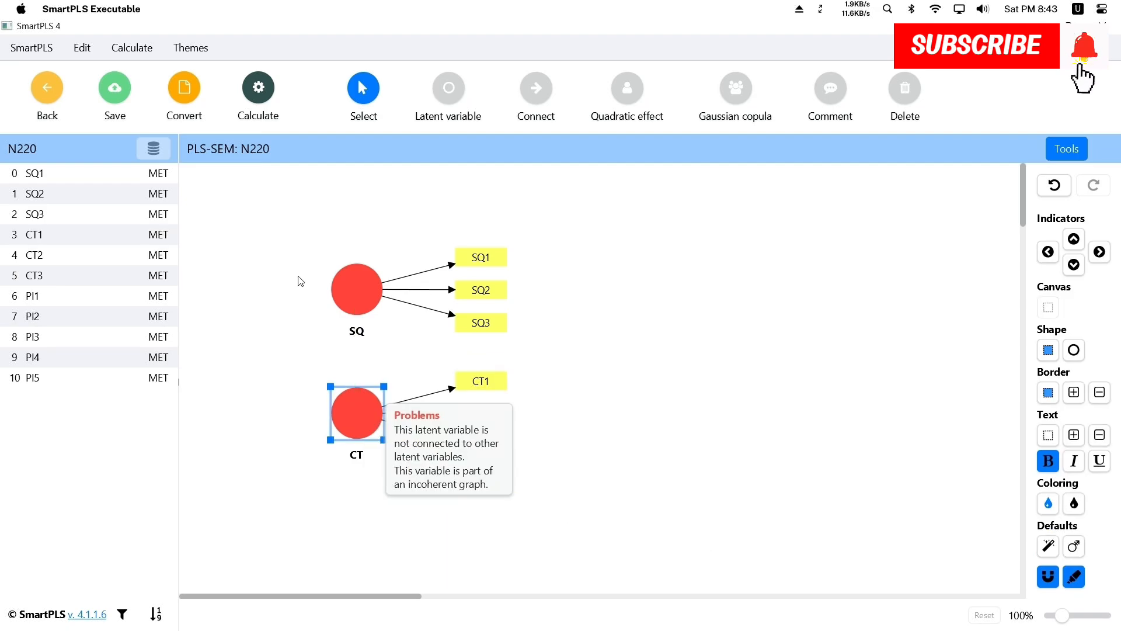
left_click(299, 281)
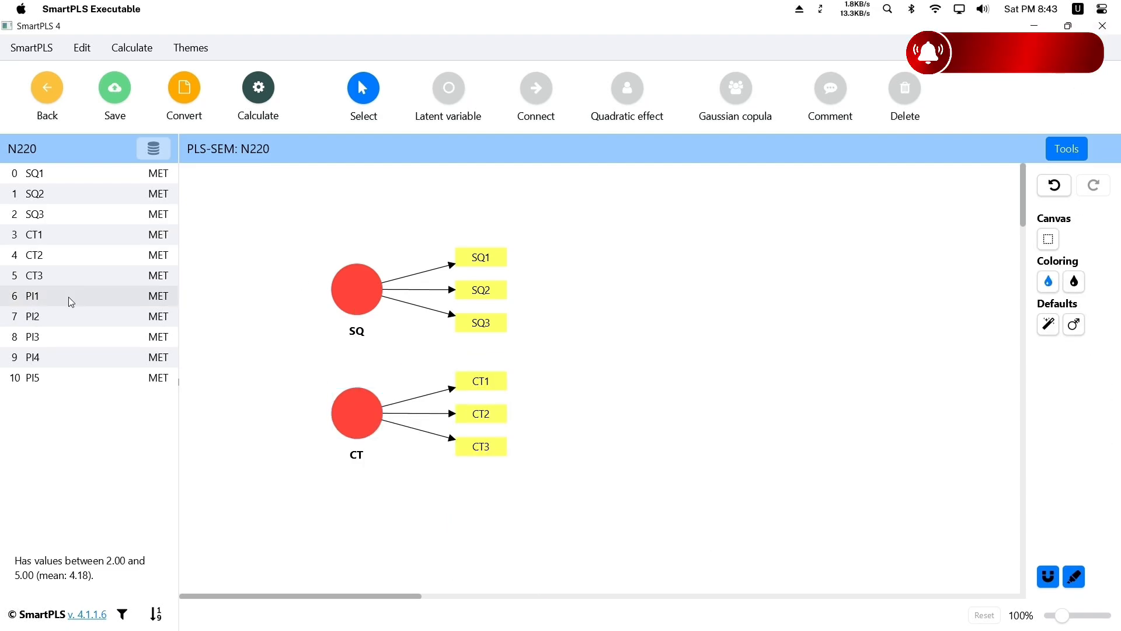
Create the latent variable PI to the right of SQ and CT from the indicators PI1 to PI5.
left_click_drag(68, 296, 634, 358)
key("Return")
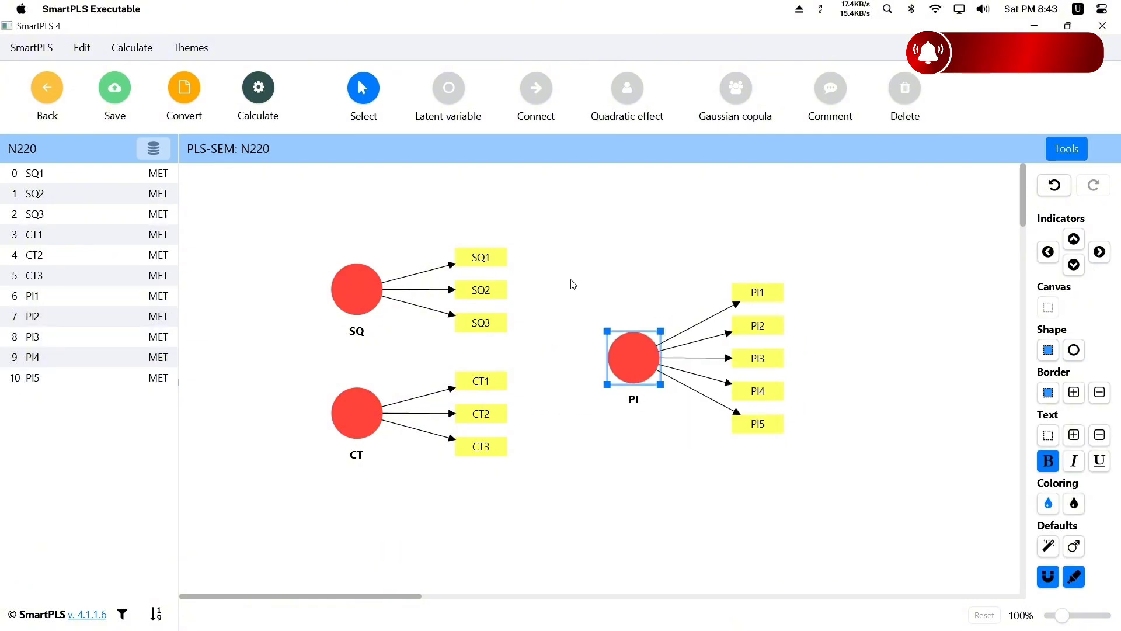
left_click(409, 307)
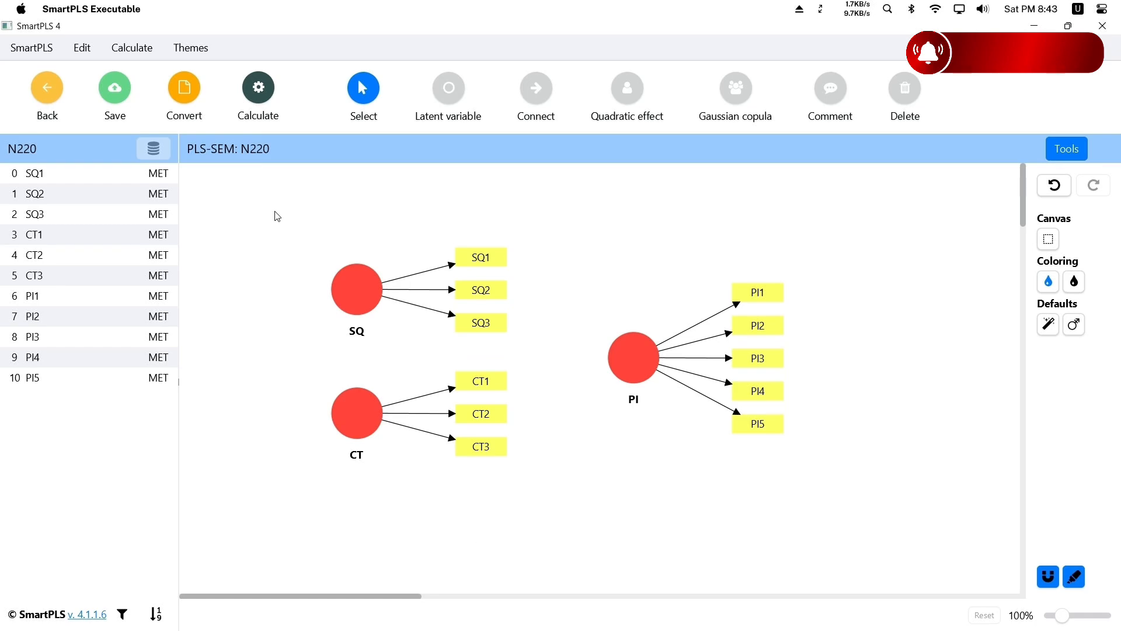
Place the indicators of both SQ and CT on the left side of their latent variables.
left_click_drag(275, 213, 523, 461)
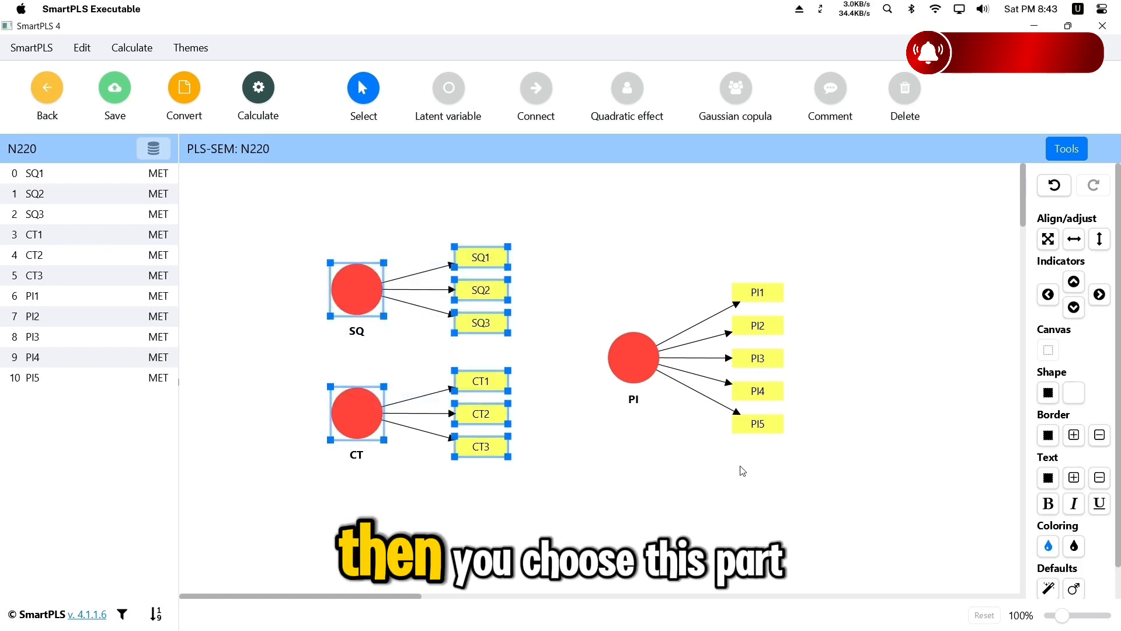
left_click(1049, 295)
left_click(662, 282)
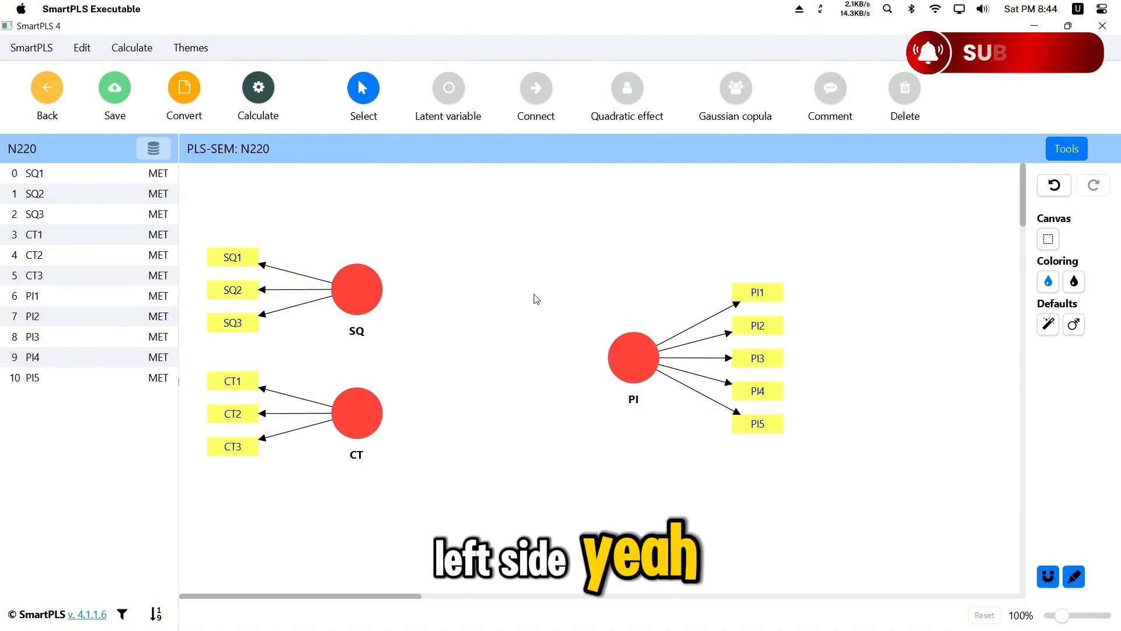
Move SQ further above CT and shift PI closer to them, between their heights.
left_click_drag(361, 292, 360, 261)
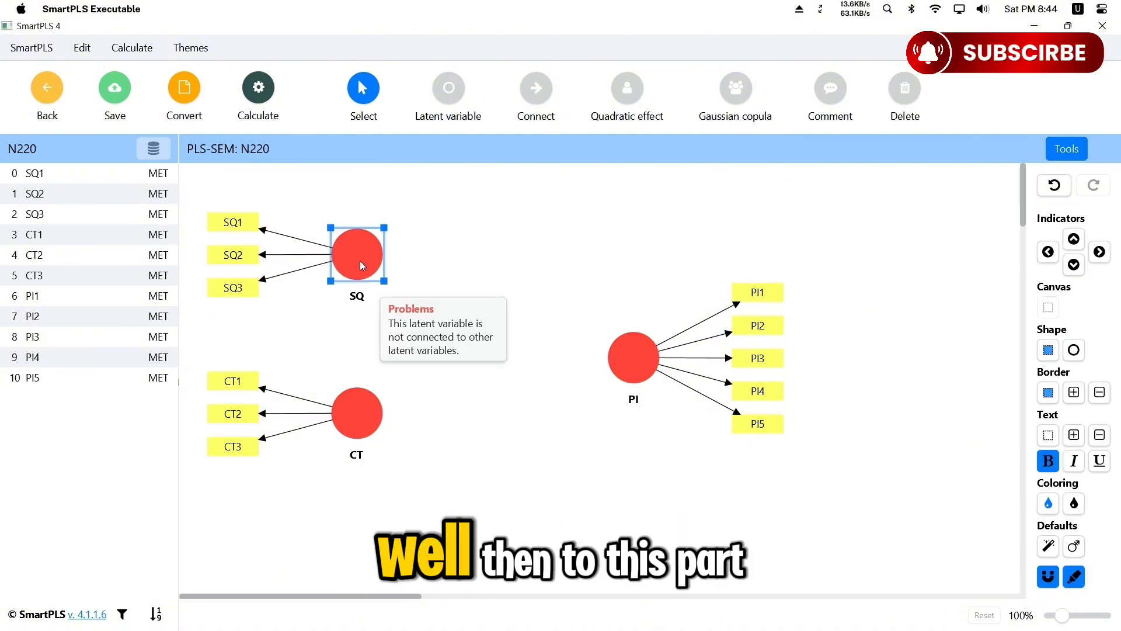
left_click_drag(622, 362, 556, 344)
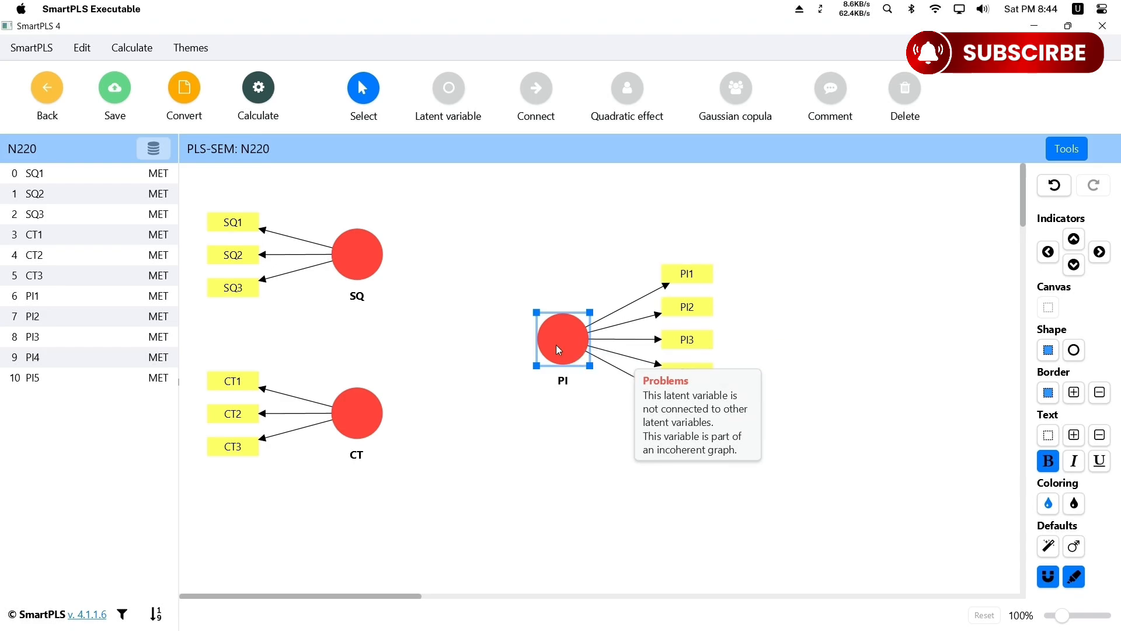
left_click(526, 252)
Connect SQ to PI and CT to PI with structural paths.
left_click(536, 94)
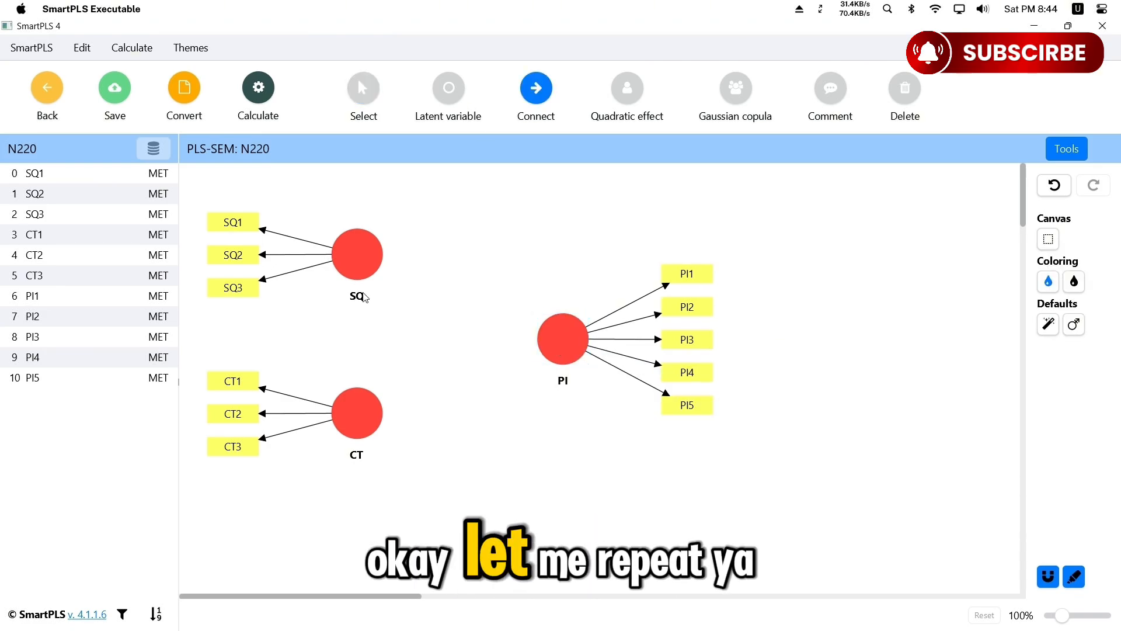
left_click(363, 298)
left_click(549, 345)
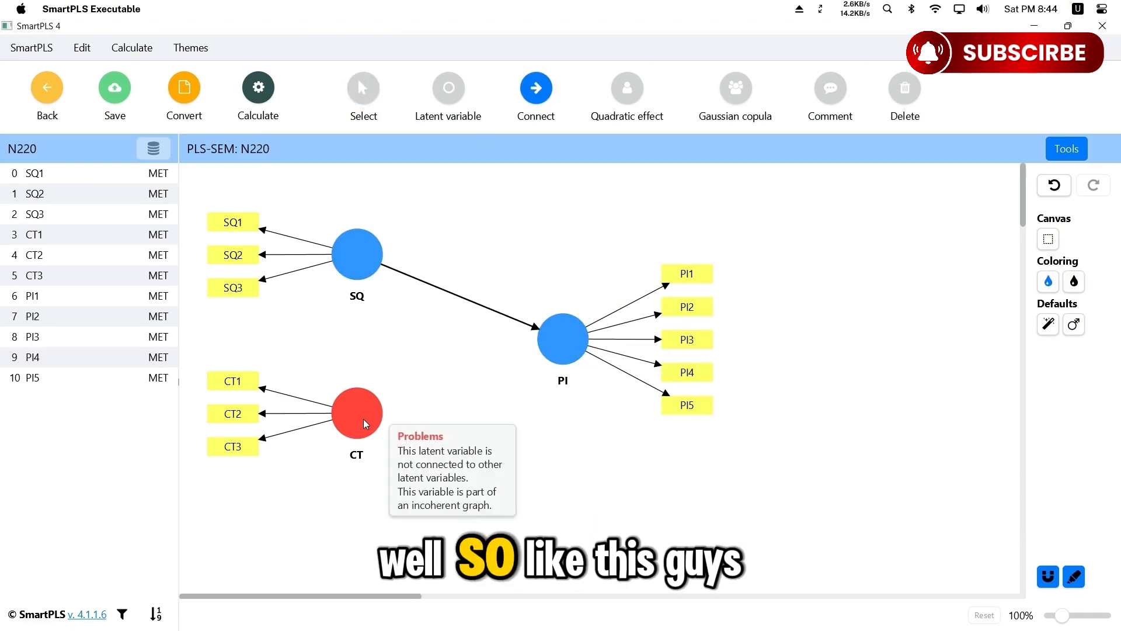
left_click(363, 418)
left_click(570, 340)
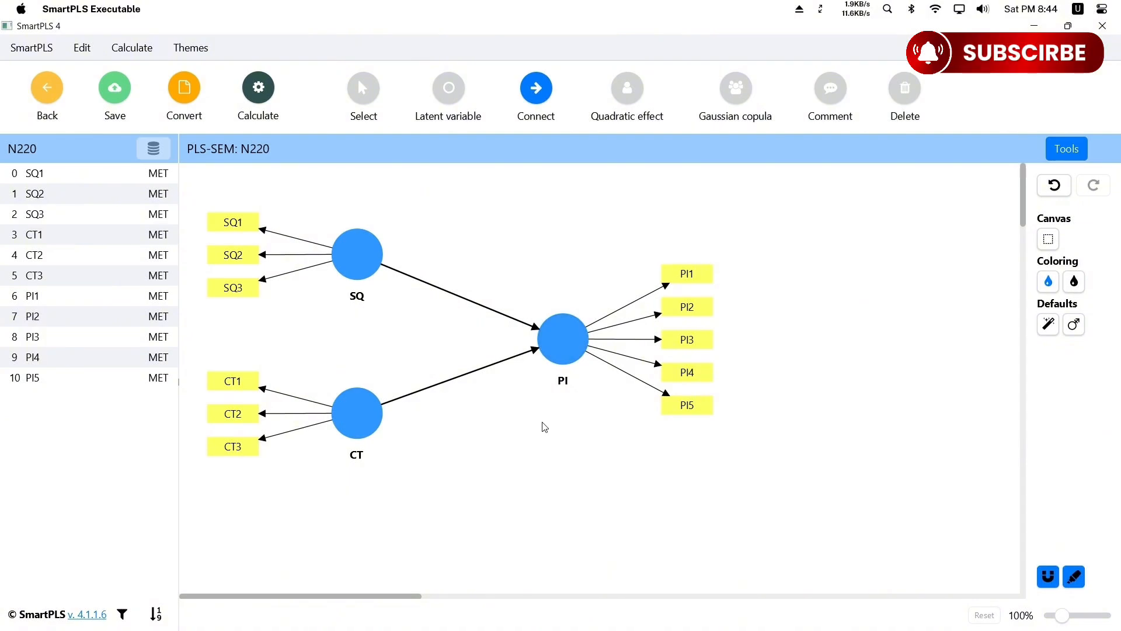
Delete the entire model from the canvas.
key("ctrl+a")
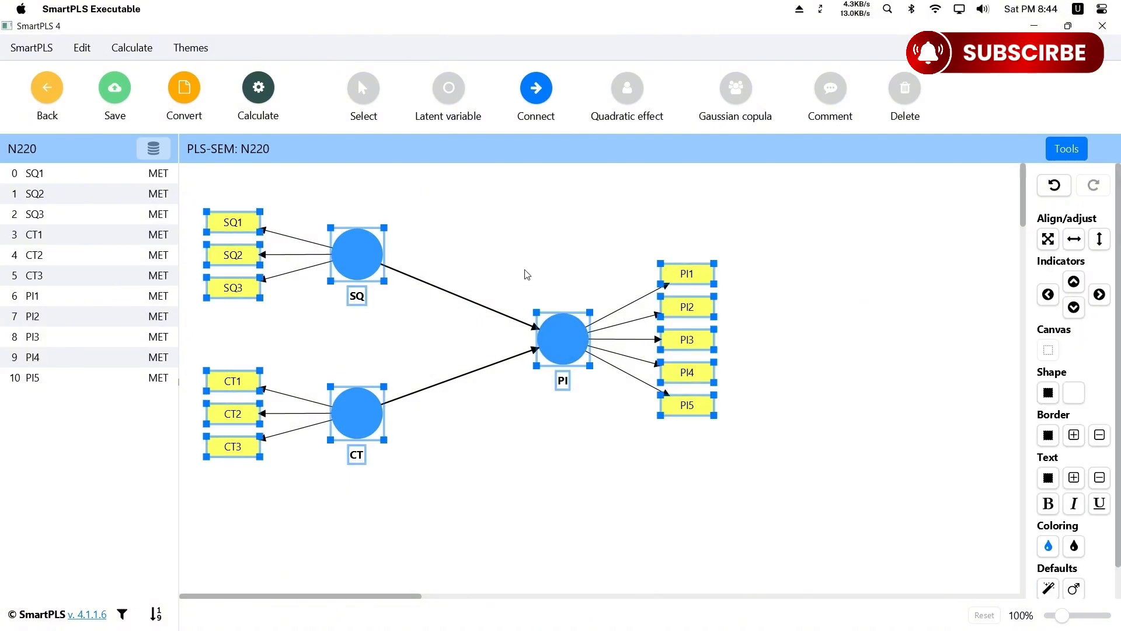
key("Delete")
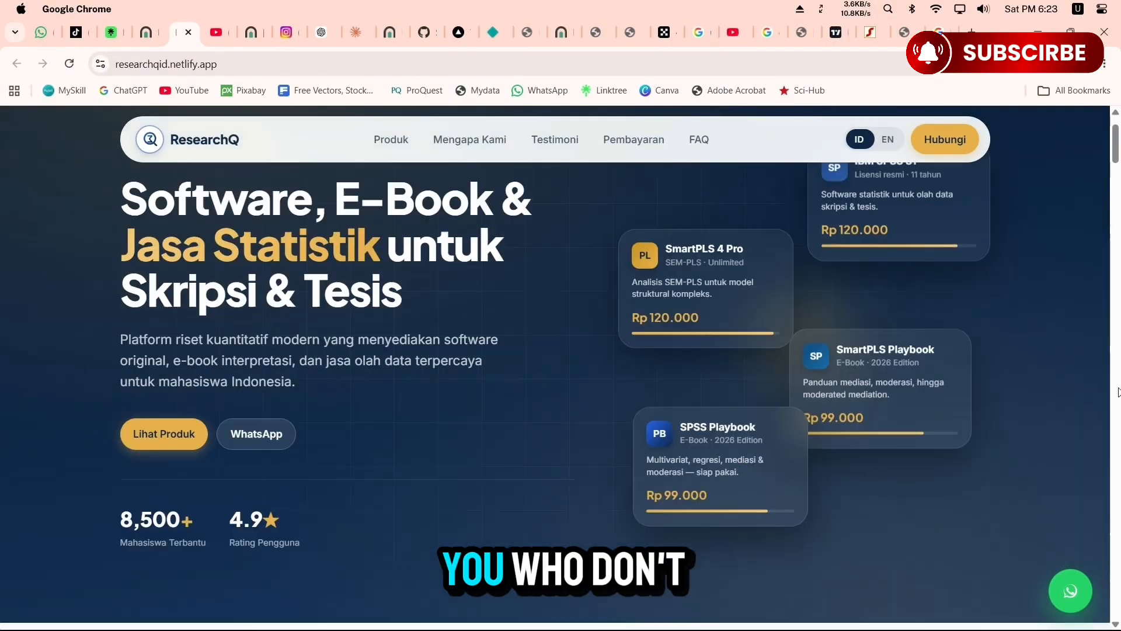
Examine the statistics software licences and e-book offers in the ResearchQ product catalogue in Google Chrome.
scroll(1118, 393, "down", 3)
scroll(1117, 393, "down", 5)
scroll(818, 444, "down", 4)
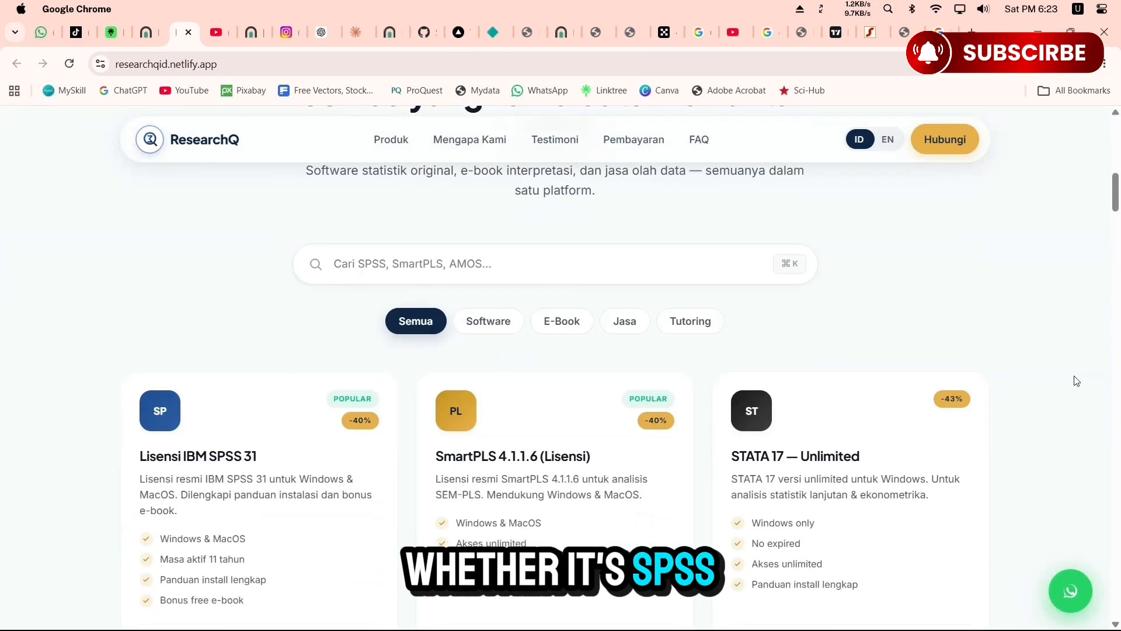
scroll(645, 476, "down", 10)
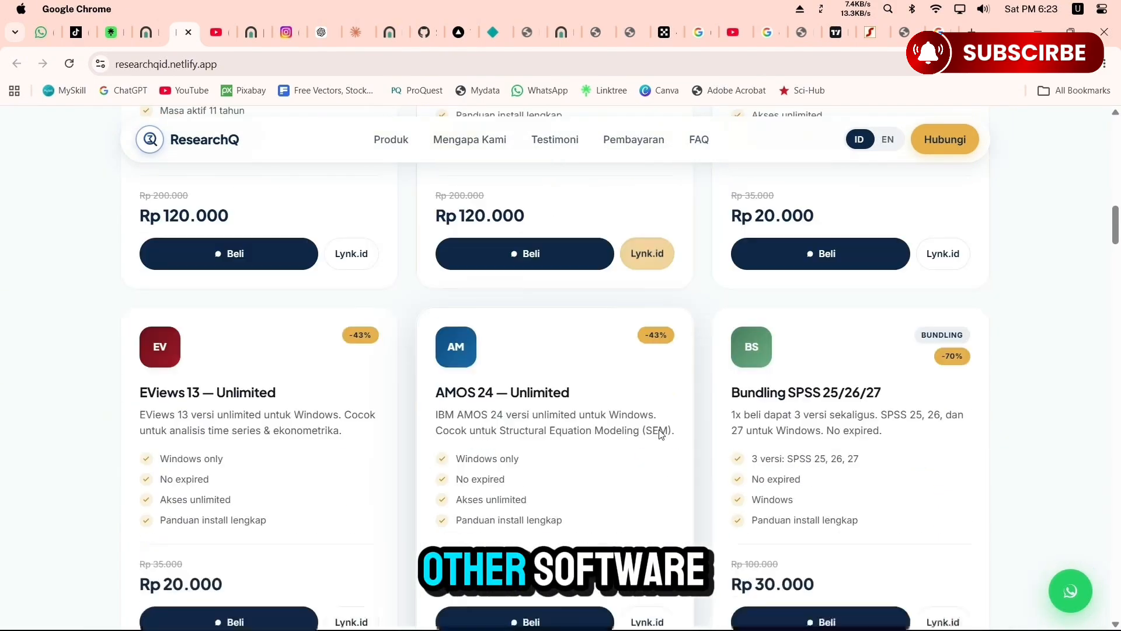
scroll(786, 472, "down", 4)
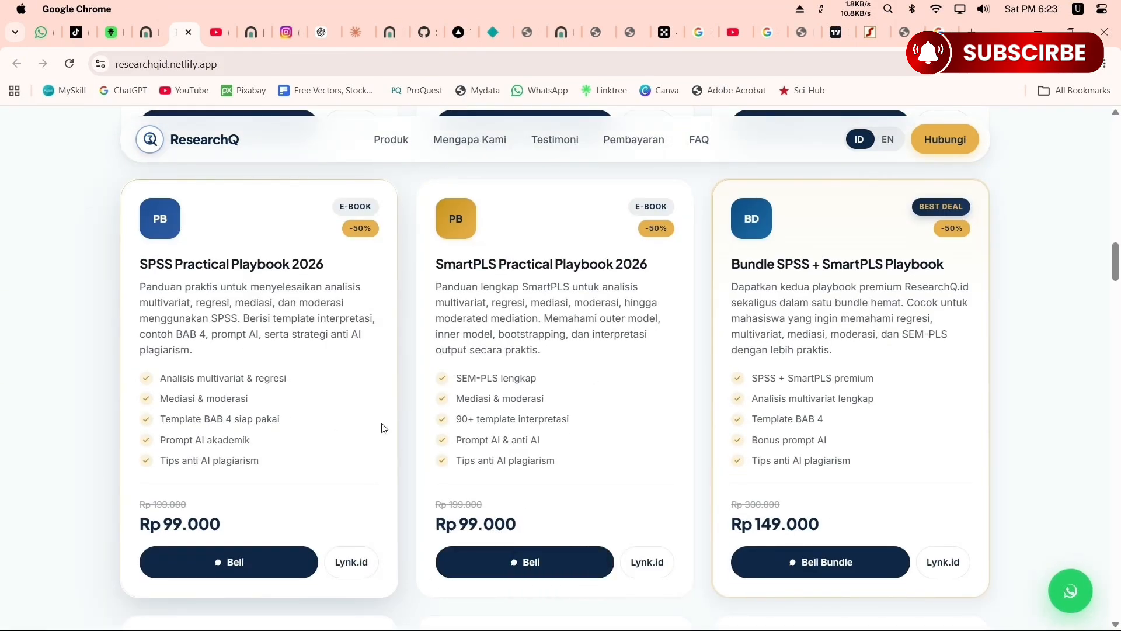
scroll(1113, 471, "down", 5)
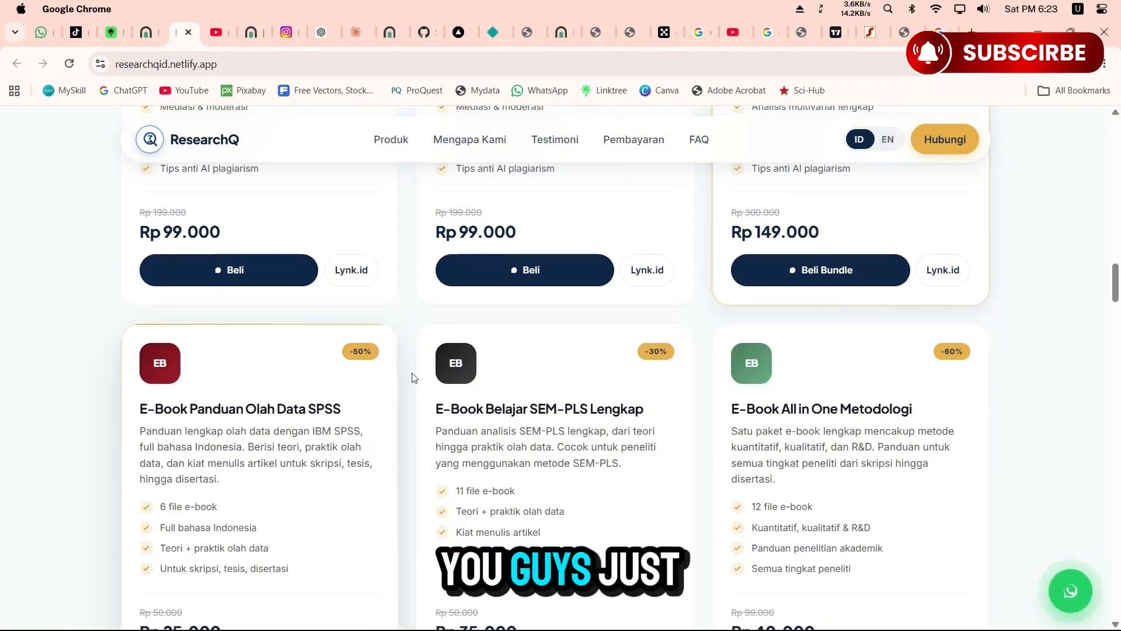
scroll(219, 466, "up", 2)
scroll(219, 467, "up", 1)
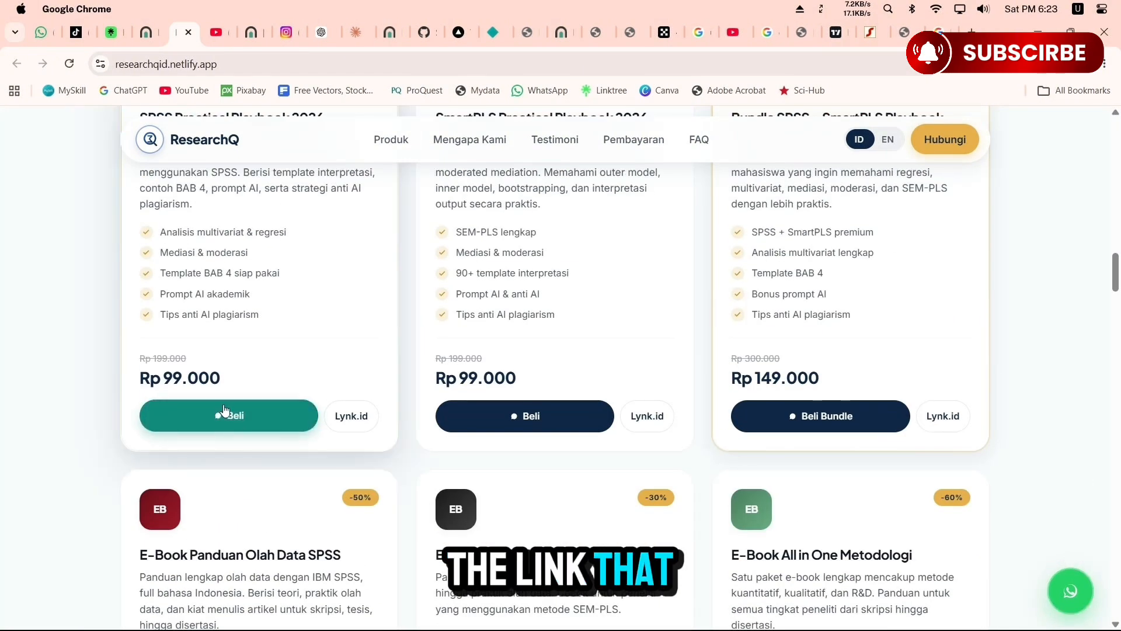
View the Lynk.id page of the SPSS Practical Playbook 2026 and return to the ResearchQ site.
left_click(360, 424)
scroll(780, 324, "down", 9)
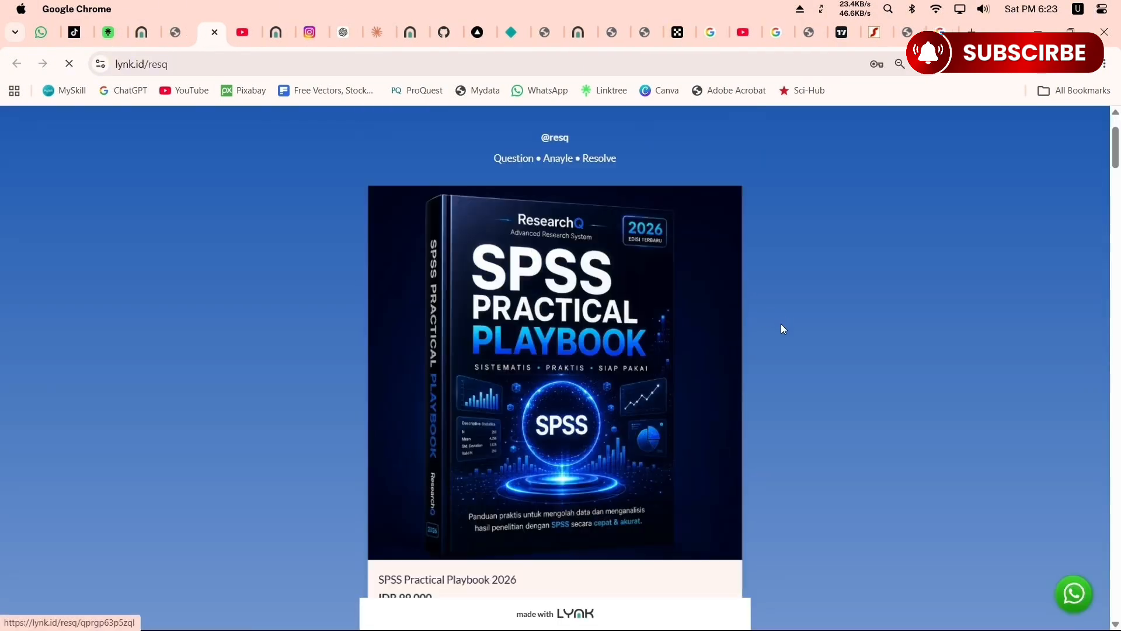
left_click(172, 32)
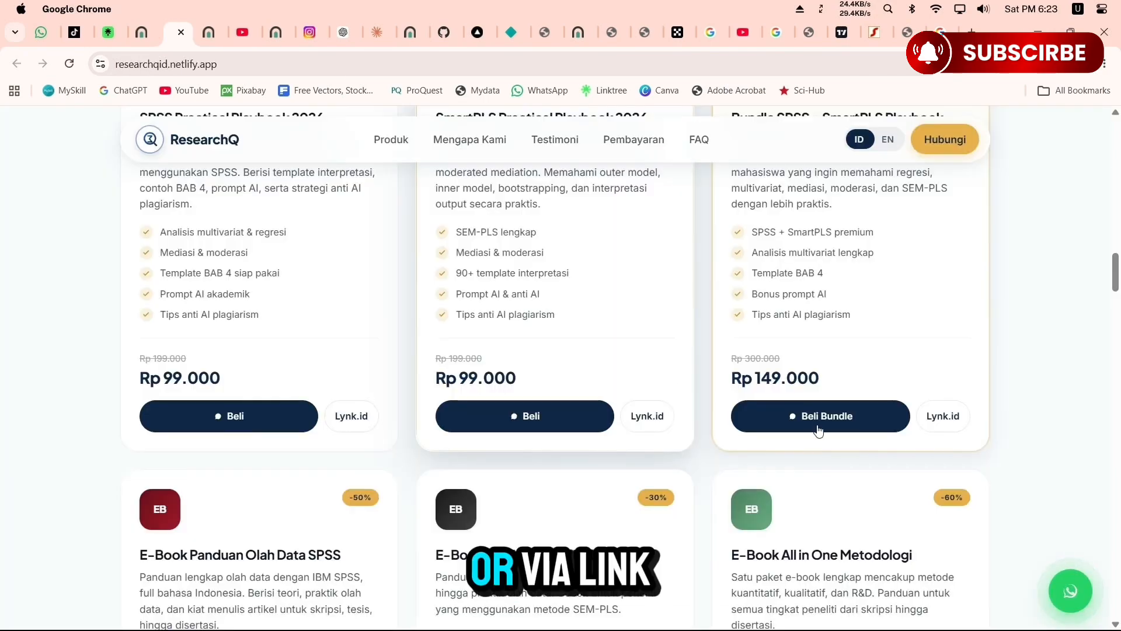
Look through the testimonials, crypto payment and FAQ sections of the ResearchQ site and return to the product offers.
scroll(833, 436, "down", 10)
scroll(833, 436, "down", 15)
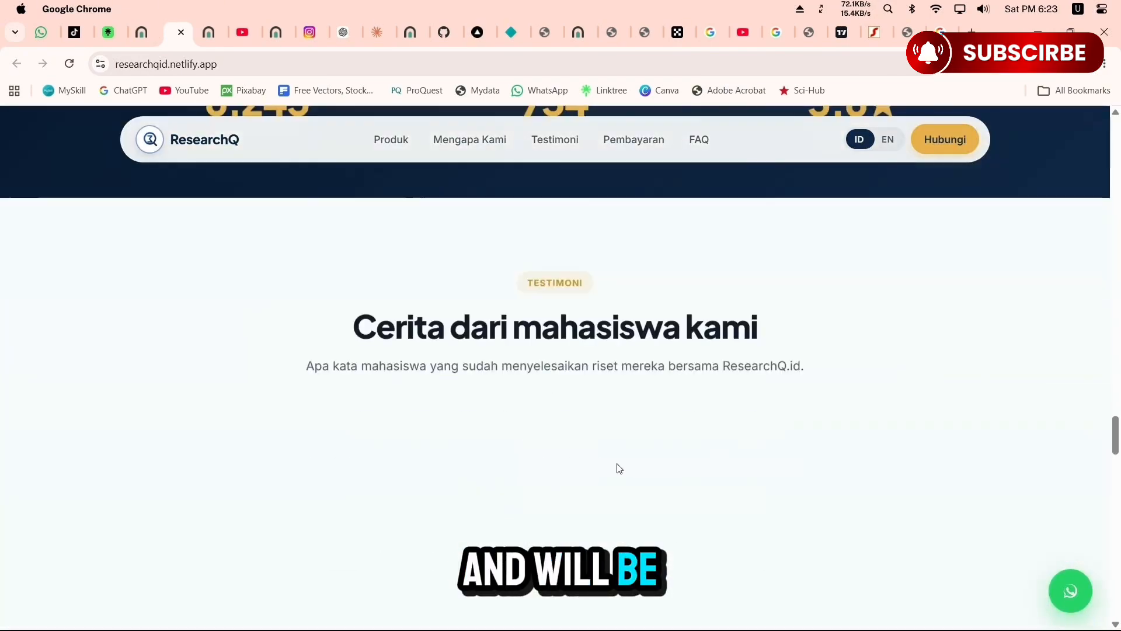
scroll(899, 431, "down", 5)
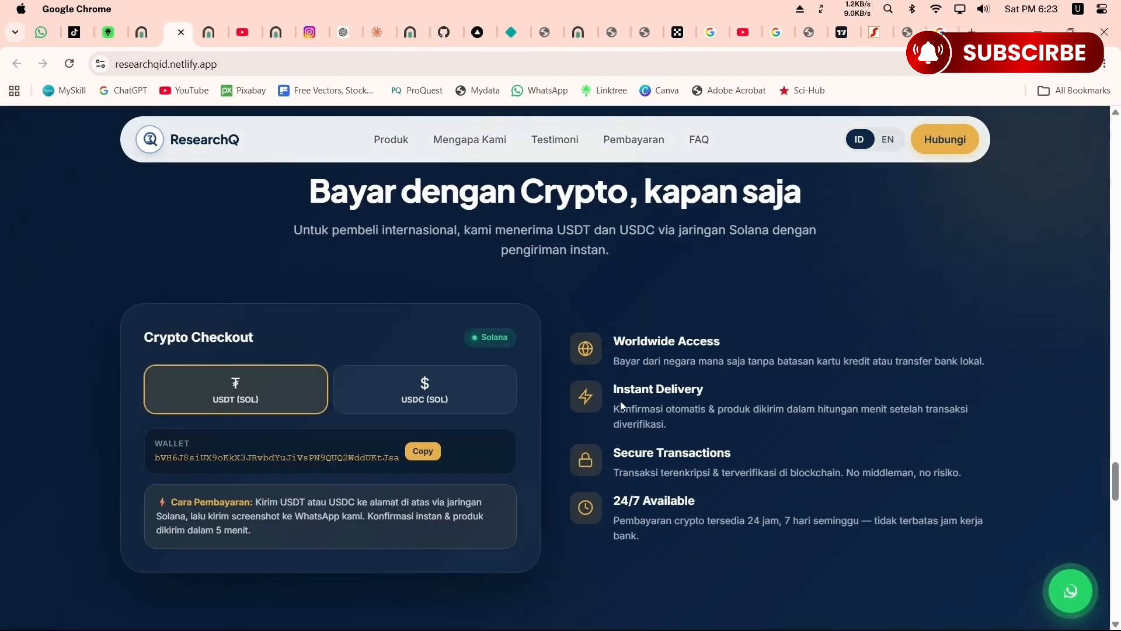
scroll(730, 418, "down", 8)
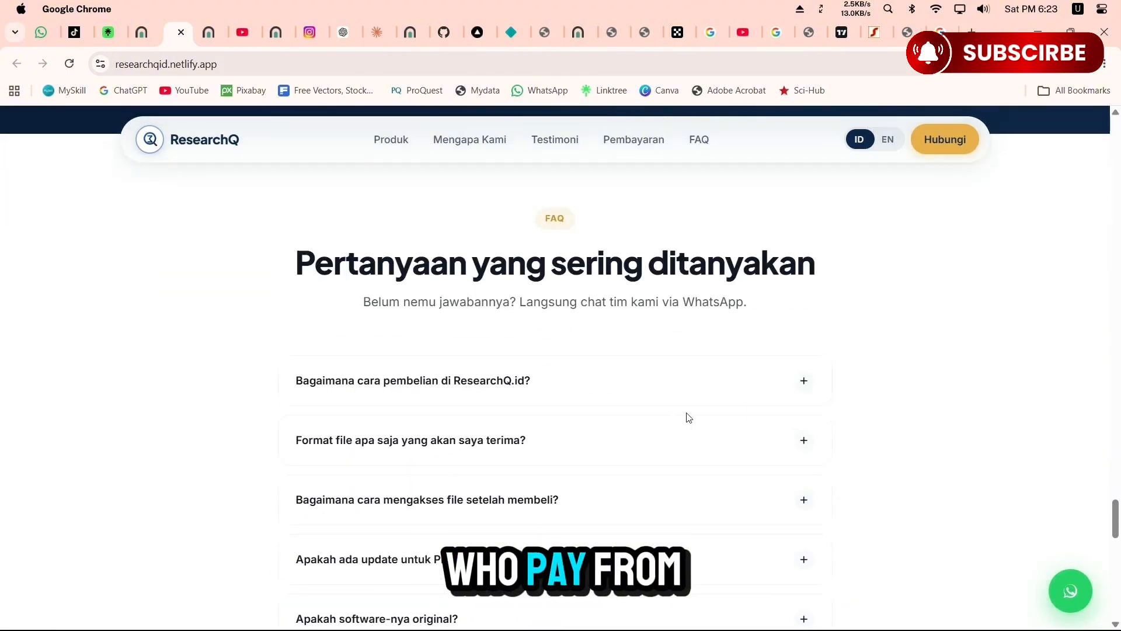
scroll(921, 408, "down", 5)
scroll(590, 413, "up", 20)
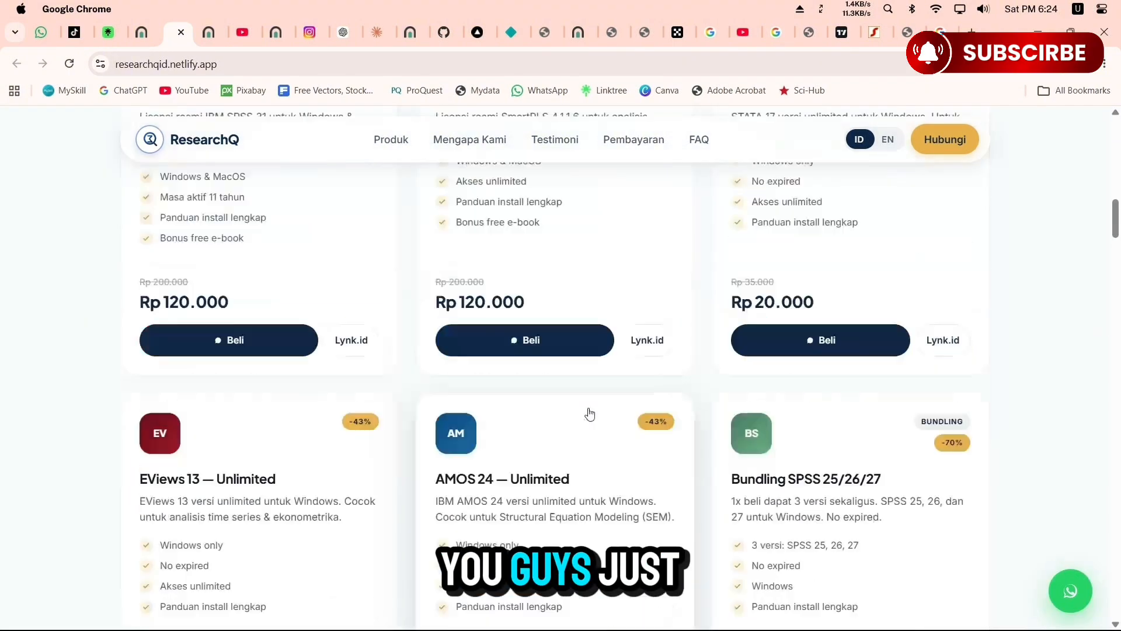
scroll(590, 414, "up", 3)
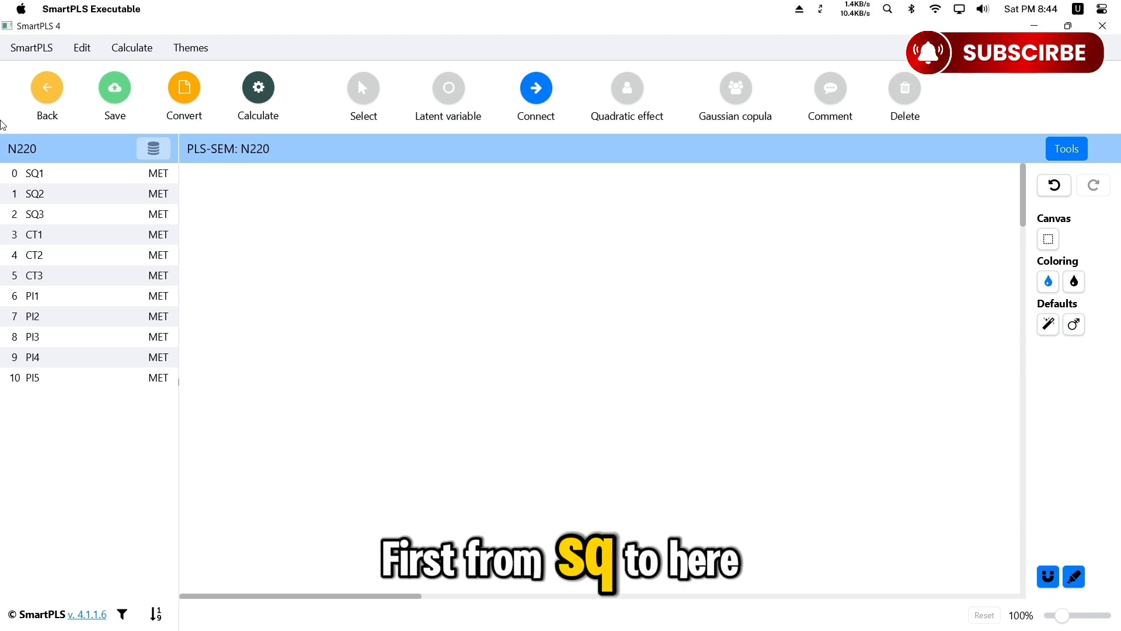
left_click(58, 219, "shift")
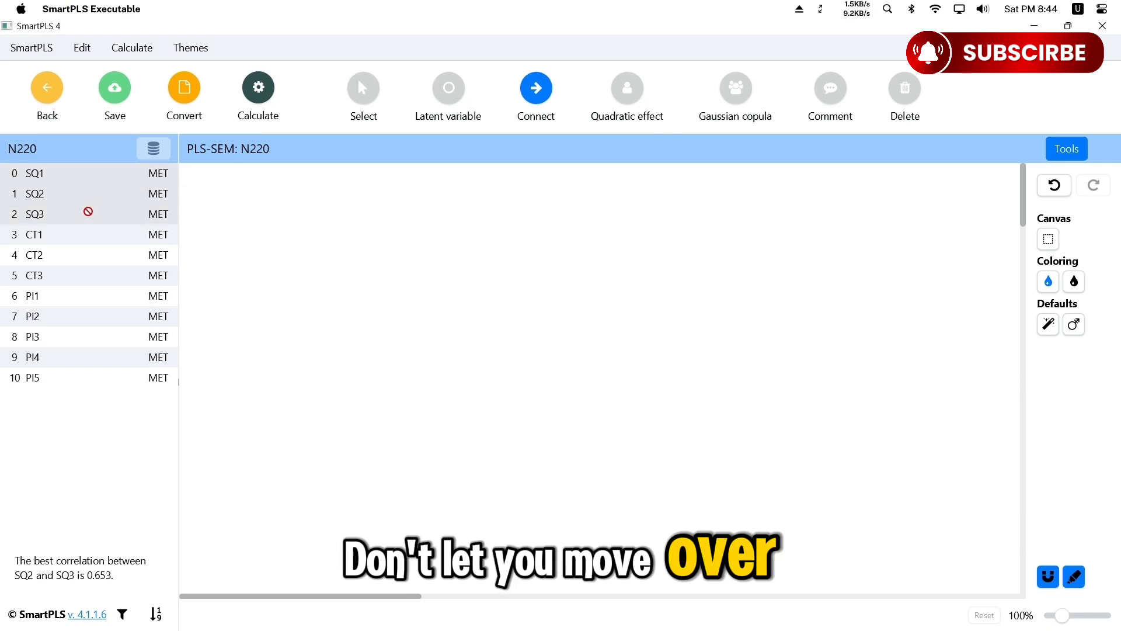
left_click_drag(88, 212, 190, 293)
left_click(286, 347)
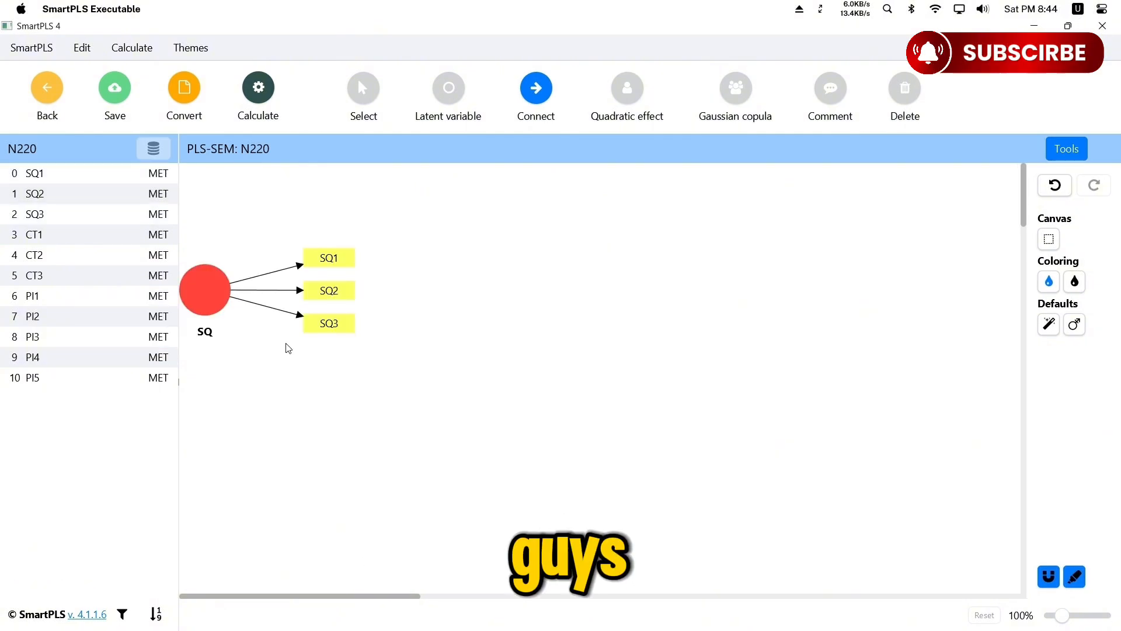
mouse_move(223, 309)
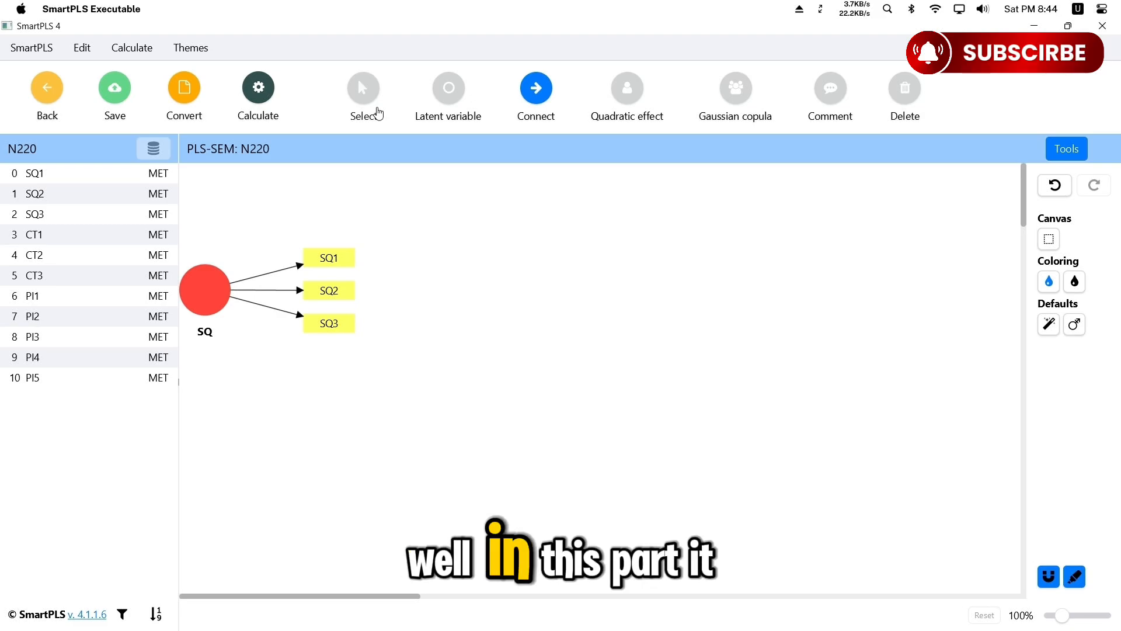
left_click(374, 111)
left_click(207, 292)
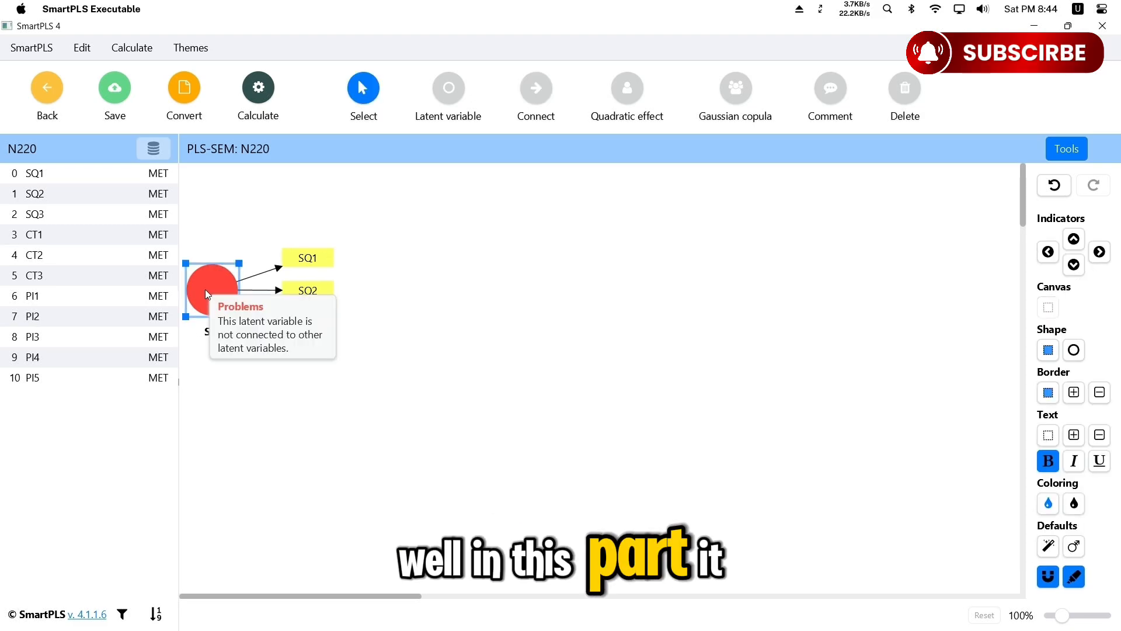
left_click(1048, 252)
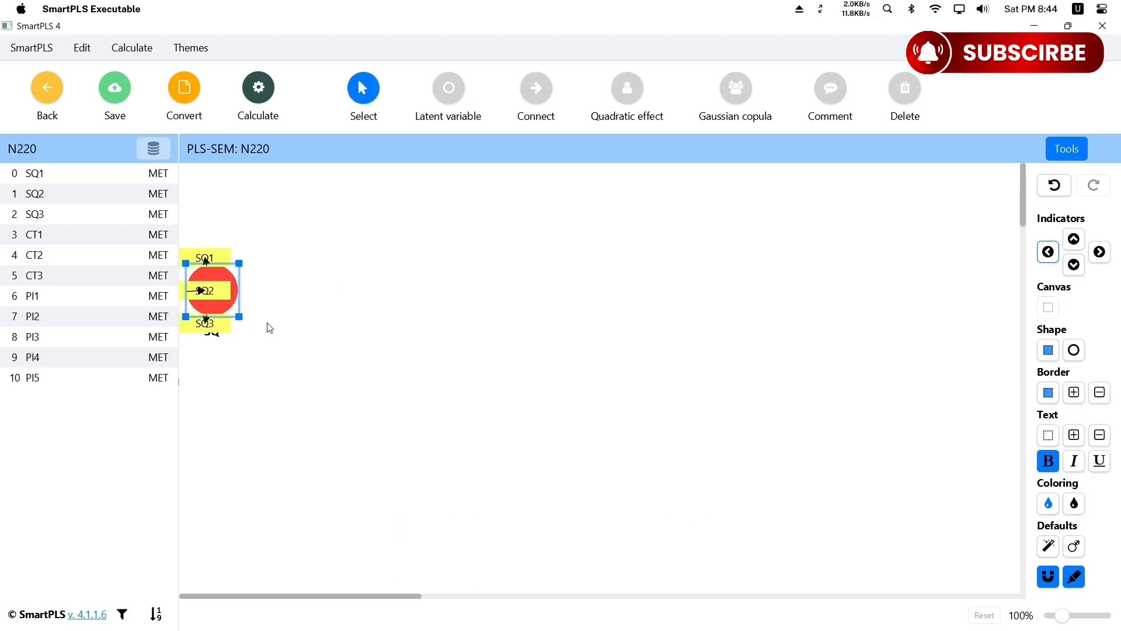
key("Delete")
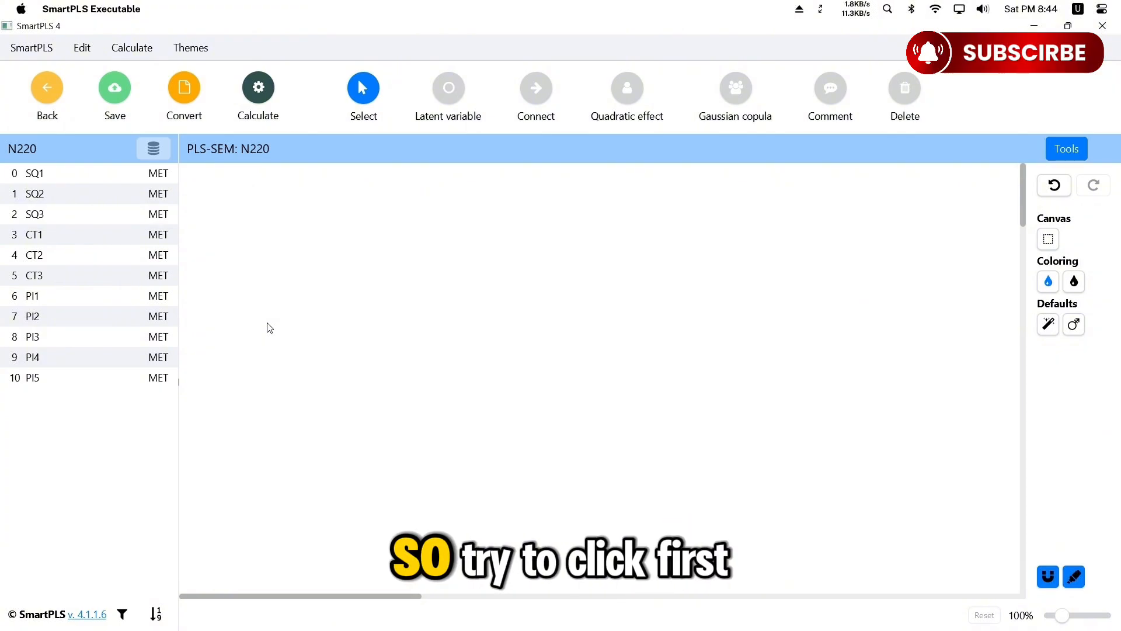
Create the latent variable SQ on the canvas from the indicators SQ1 to SQ3.
left_click(51, 182)
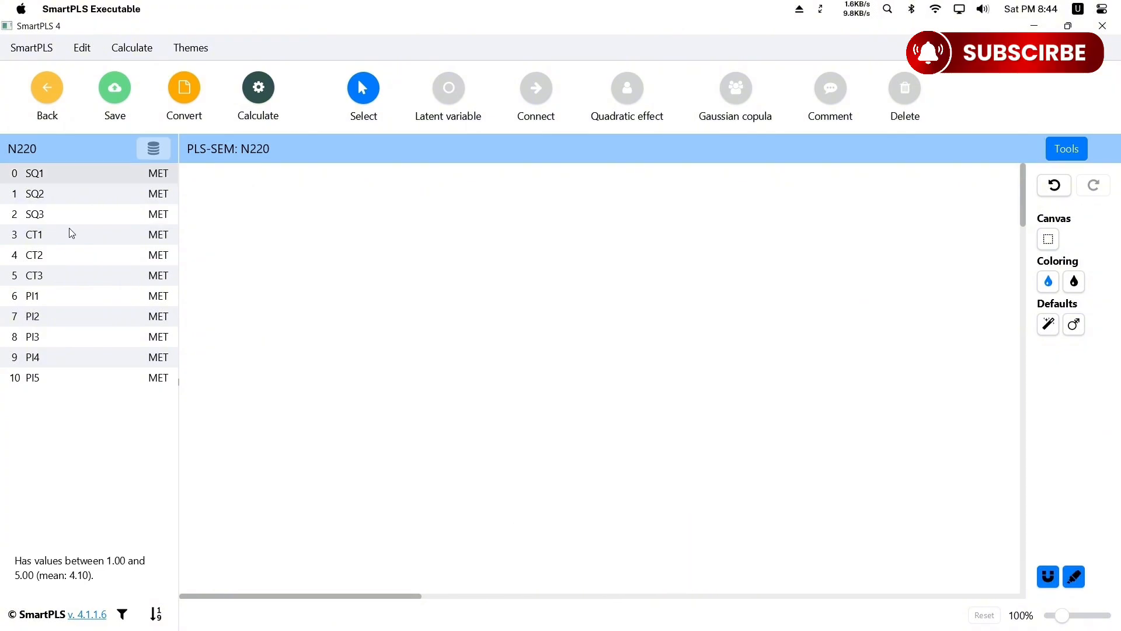
left_click(57, 222, "shift")
mouse_move(57, 223)
left_mouse_down()
mouse_move(270, 289)
mouse_move(395, 291)
mouse_move(384, 299)
left_mouse_up()
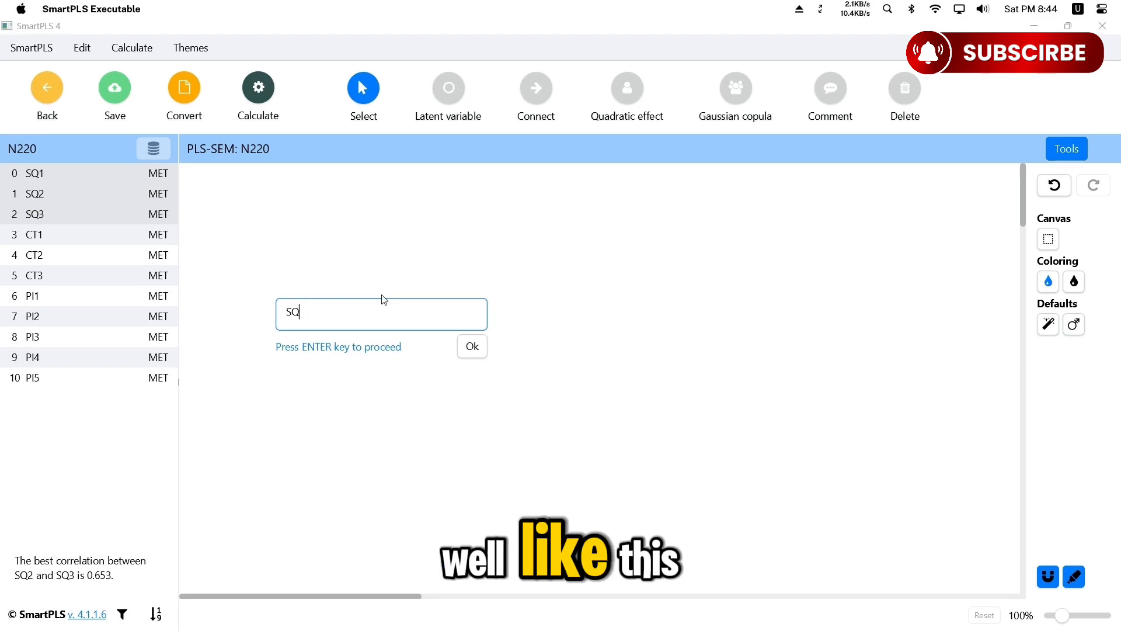
key("Return")
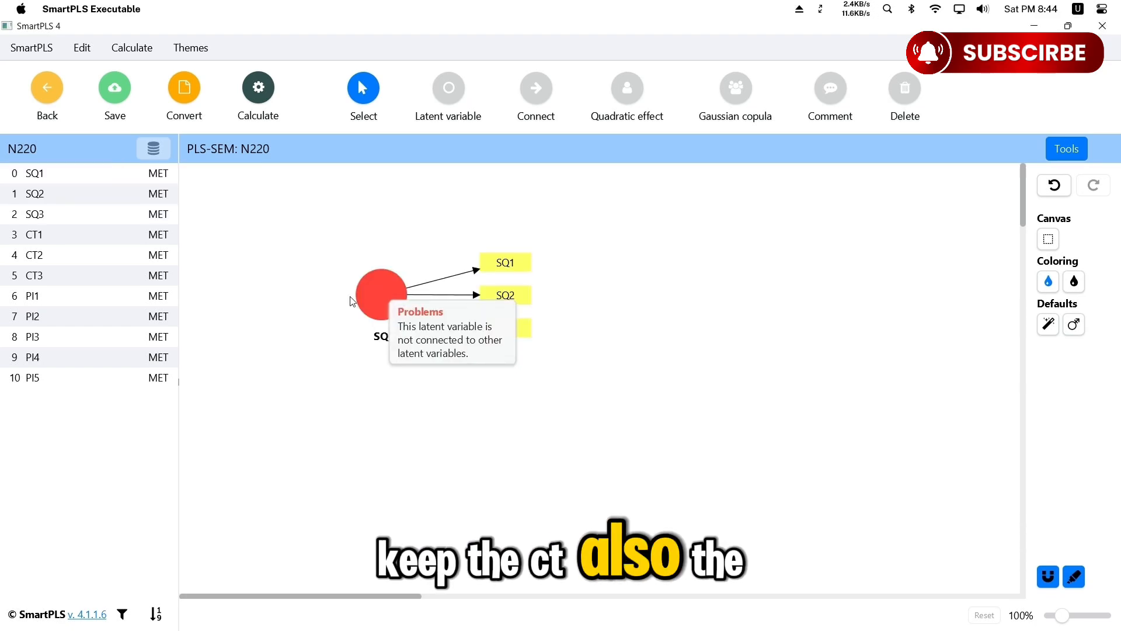
Create the latent variable CT directly below SQ from the indicators CT1 to CT3.
left_click(71, 253, "shift")
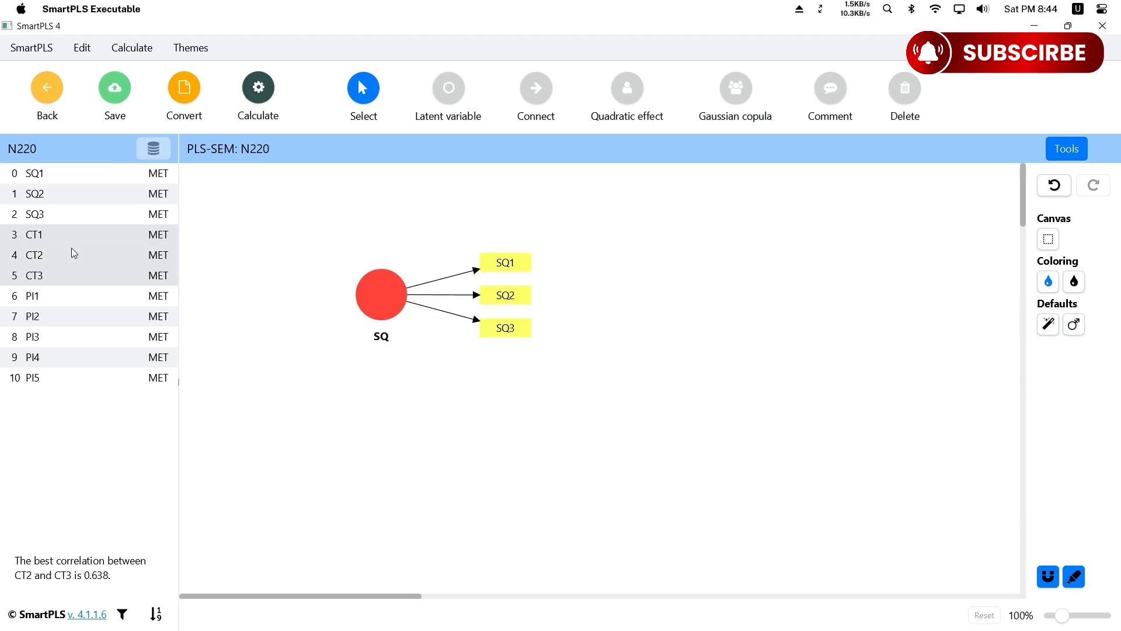
left_click_drag(398, 420, 383, 416)
key("Return")
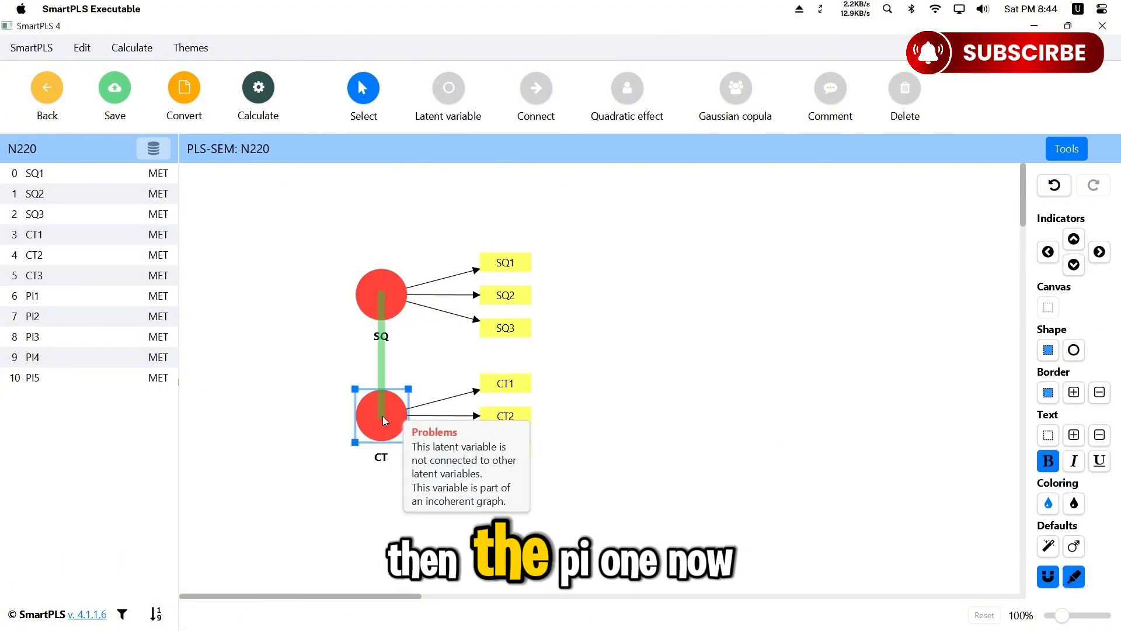
Create the latent variable PI to the right of SQ and CT from the indicators PI1 to PI5.
left_click(53, 303)
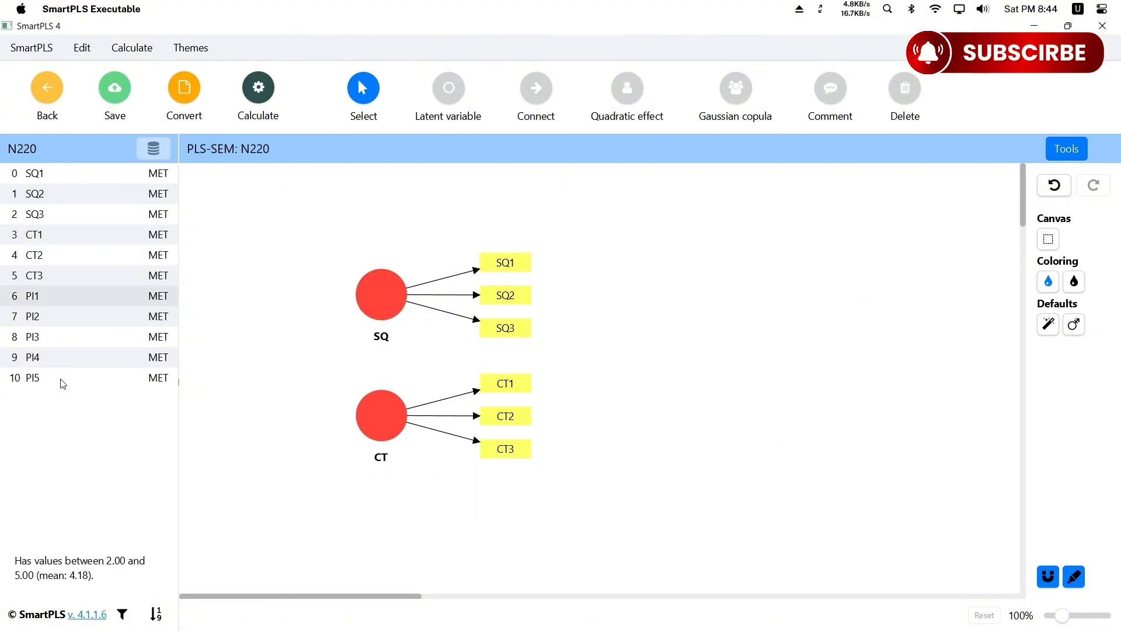
left_click(63, 378, "shift")
left_click_drag(63, 378, 658, 354)
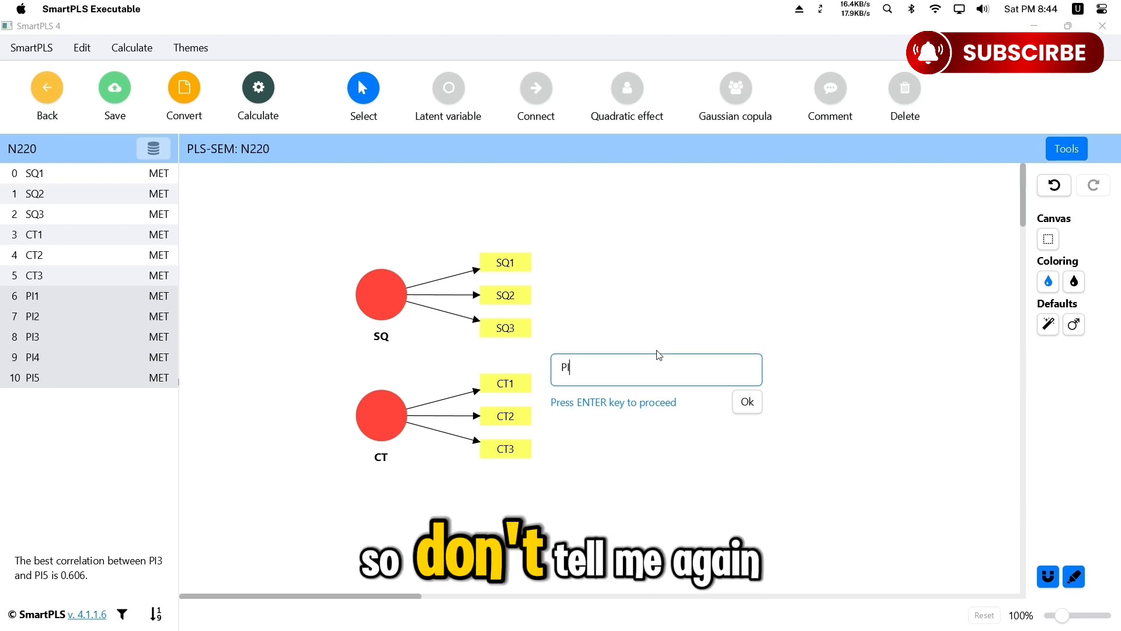
key("Return")
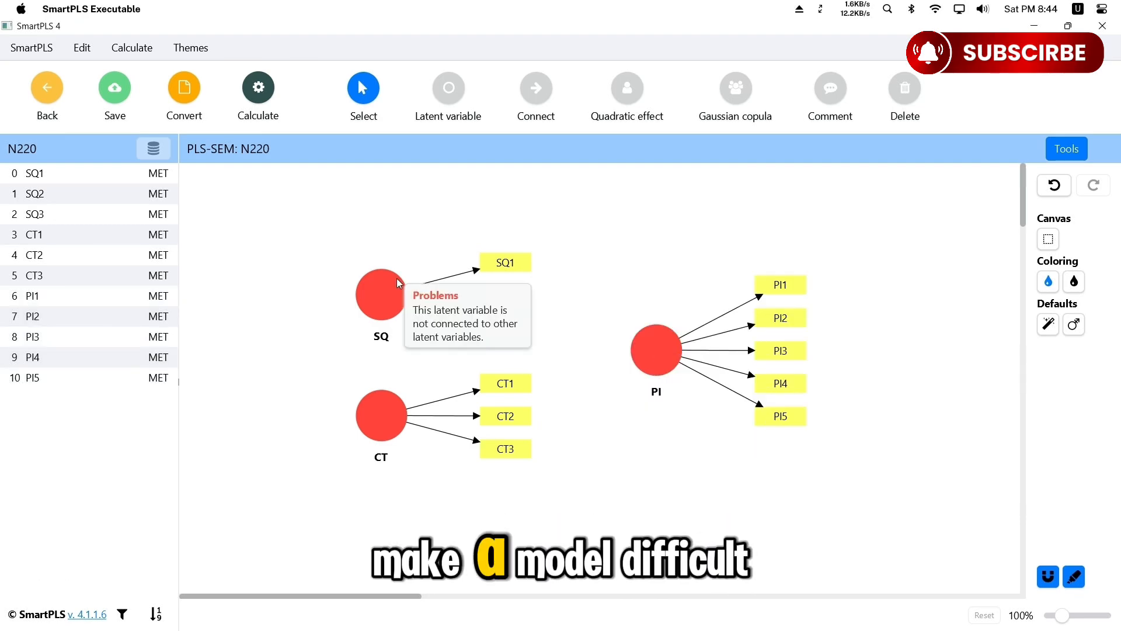
Align the indicators of SQ and CT to the left of their latent variables.
left_click_drag(340, 233, 543, 468)
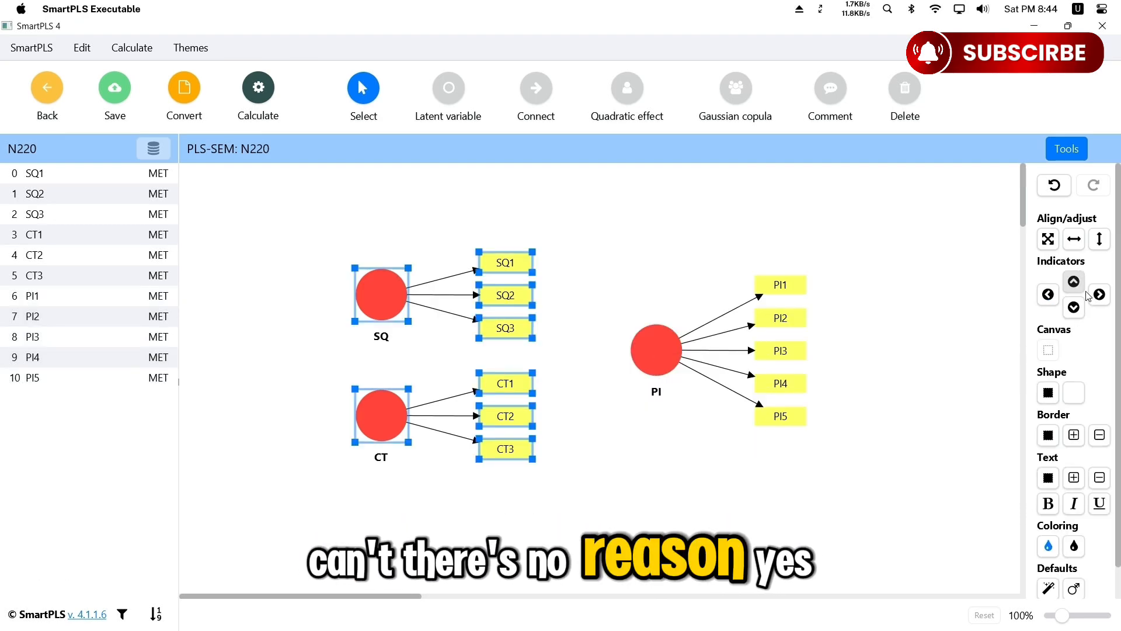
left_click(1048, 294)
key("Escape")
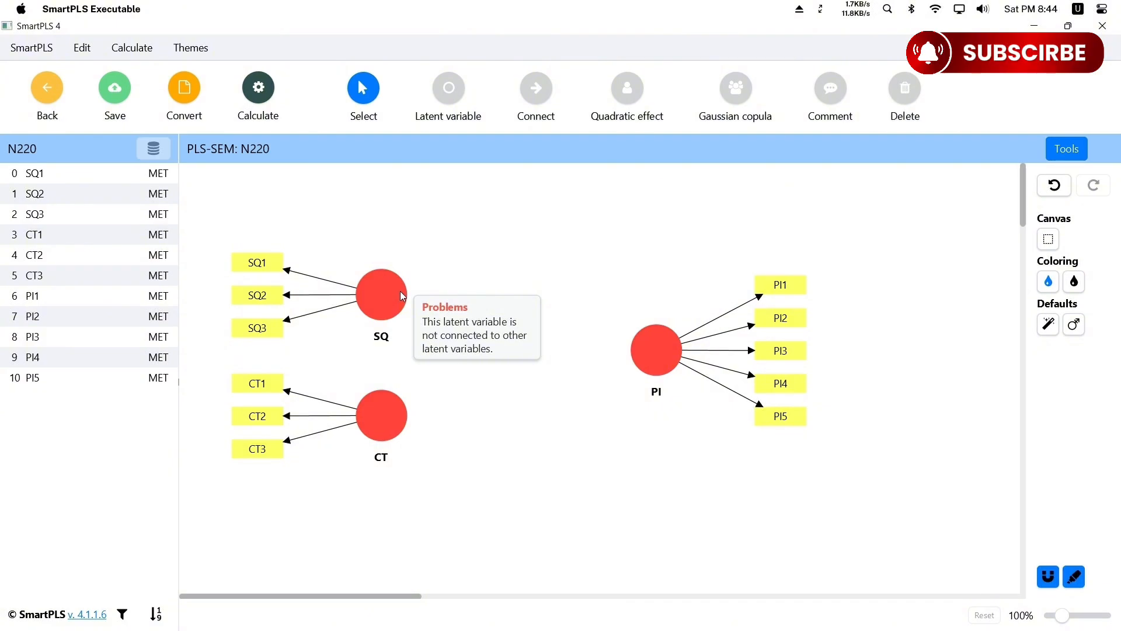
Move SQ slightly higher and PI closer to SQ and CT, roughly midway between their heights.
left_click_drag(400, 292, 391, 256)
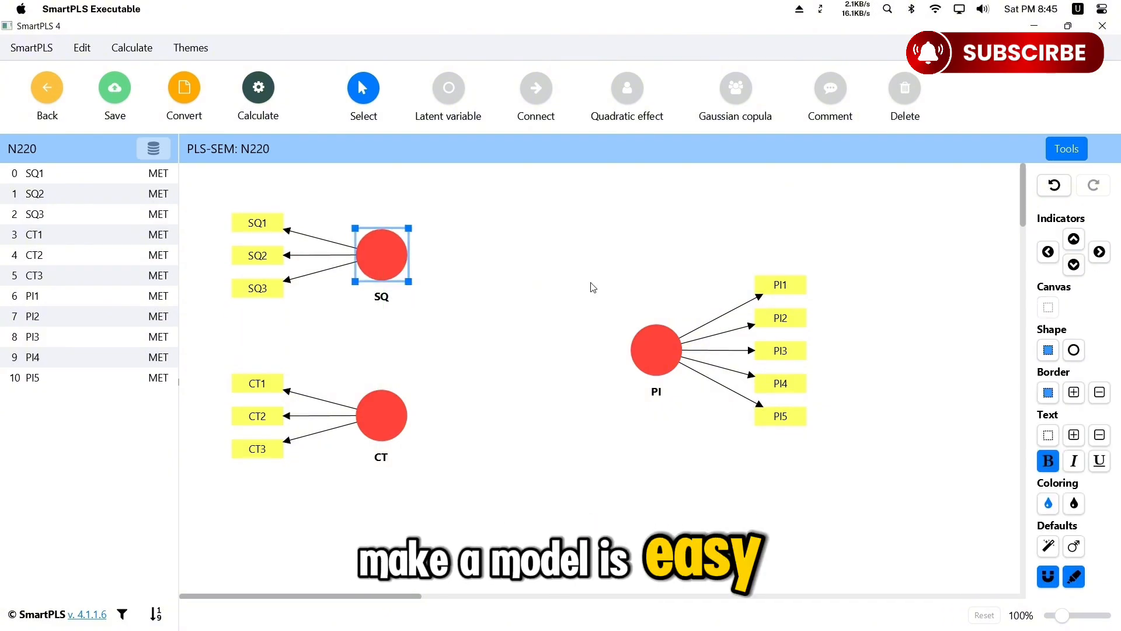
left_click(593, 287)
left_click_drag(660, 359, 573, 347)
left_click(554, 233)
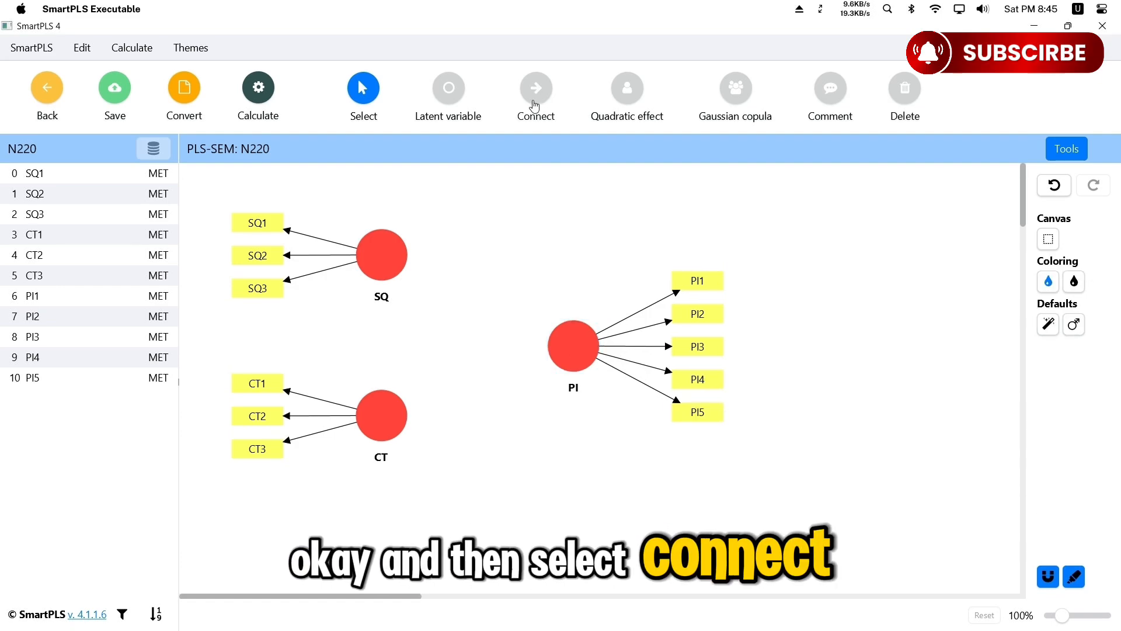
Connect SQ and CT to PI with structural paths pointing at PI.
left_click(535, 105)
left_click_drag(386, 281, 565, 350)
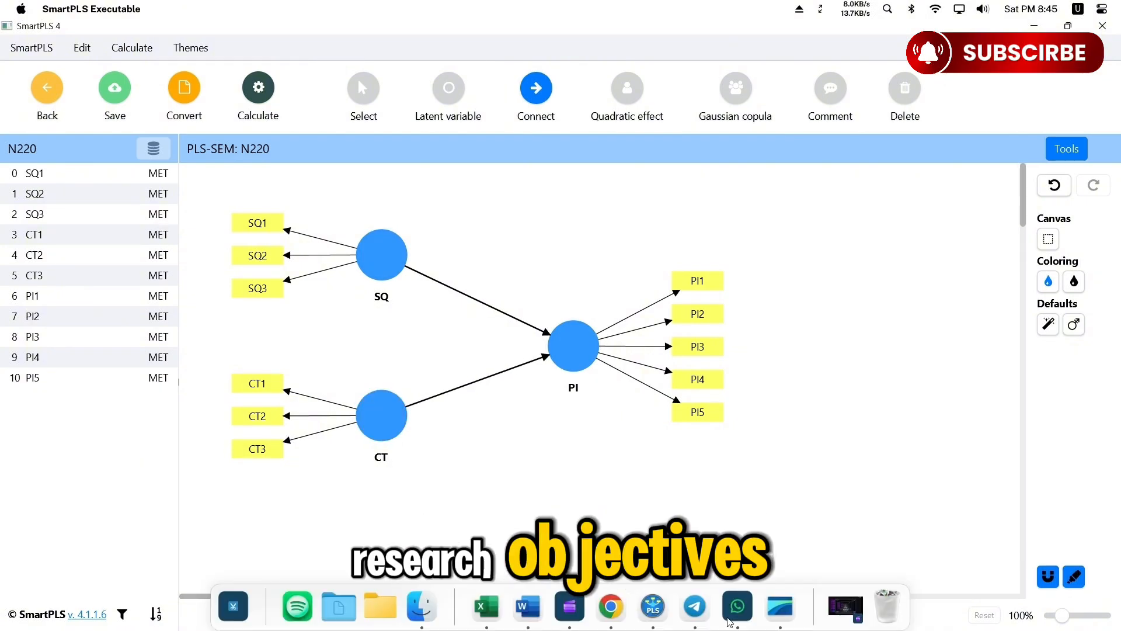
Switch to Document2 in Microsoft Word and examine the research model, research questions and objectives.
left_click(731, 620)
mouse_move(540, 616)
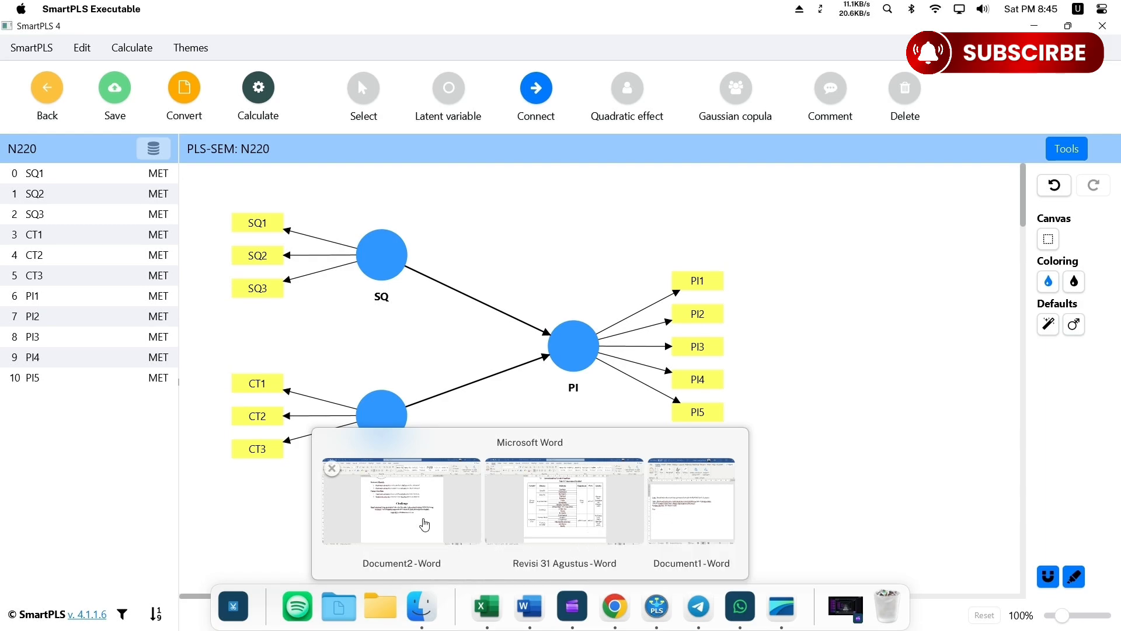
left_click(425, 524)
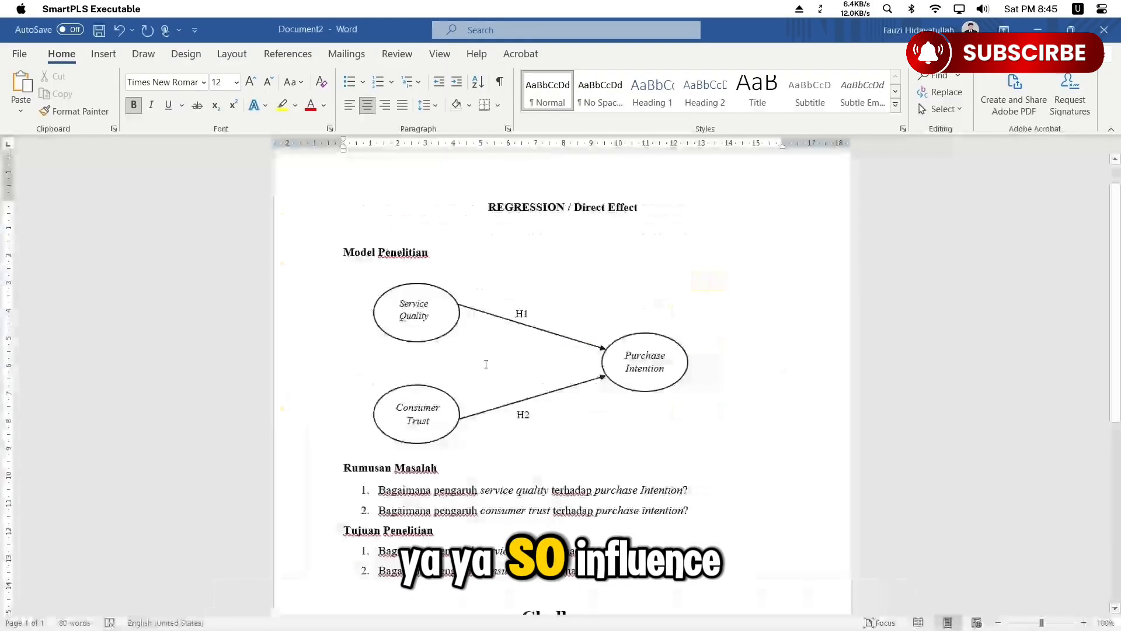
scroll(486, 364, "down", 3)
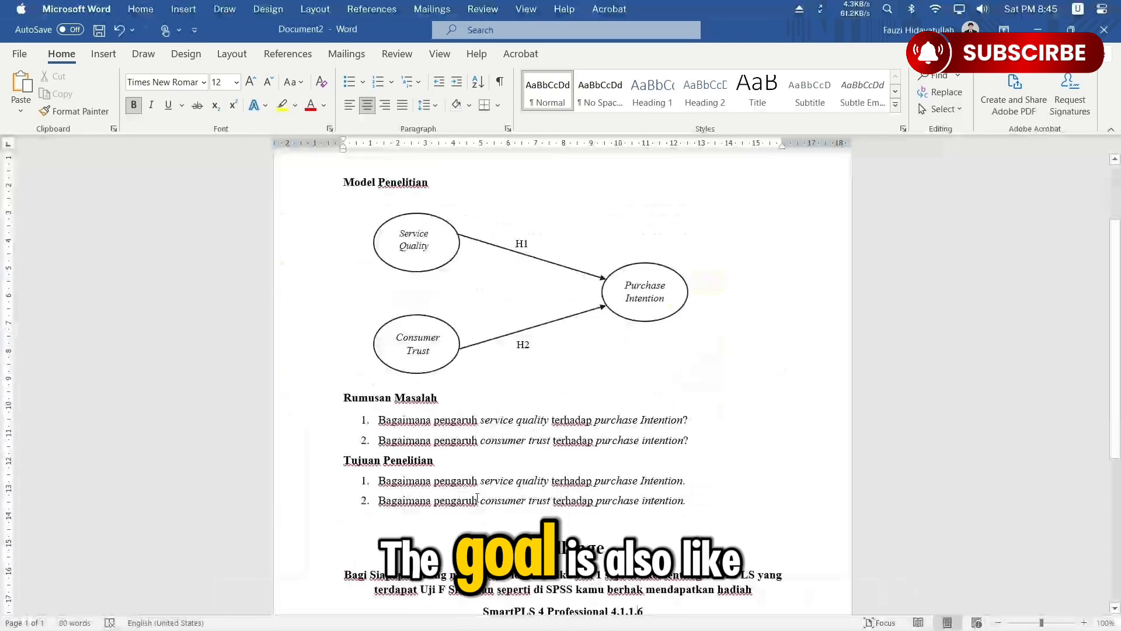
scroll(490, 467, "down", 1)
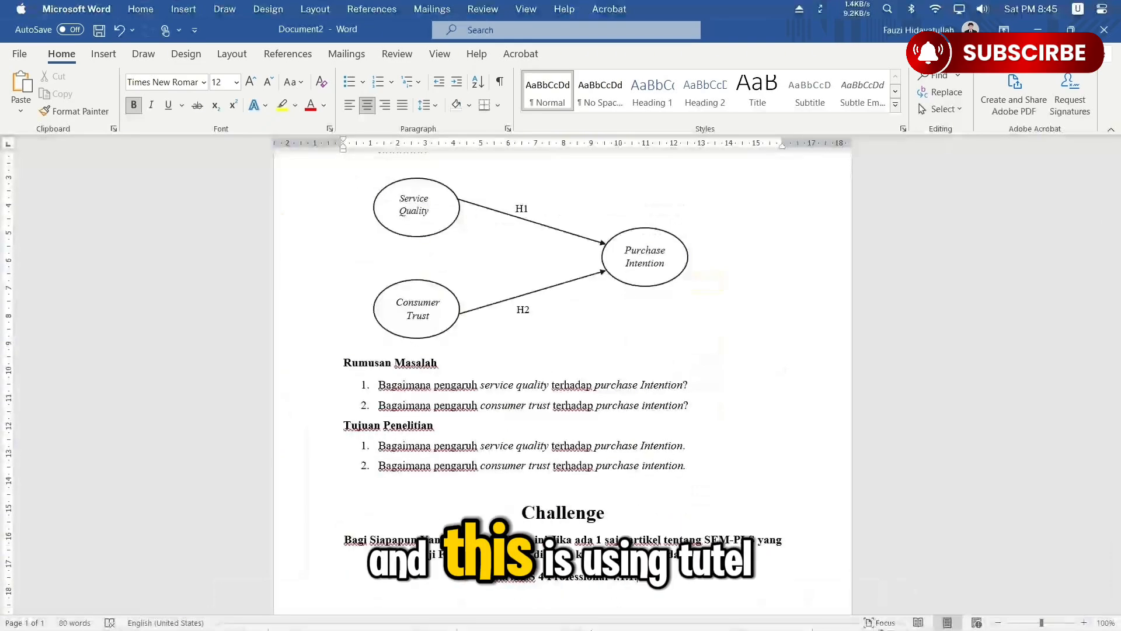
Return to SmartPLS and save the path model.
mouse_move(613, 606)
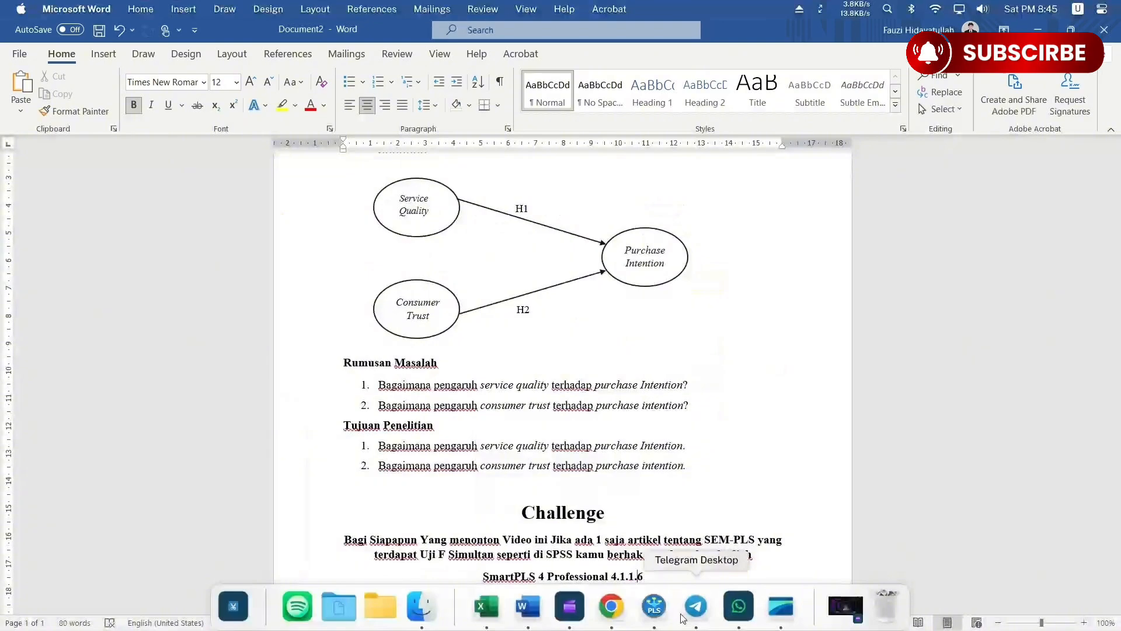
left_click(656, 608)
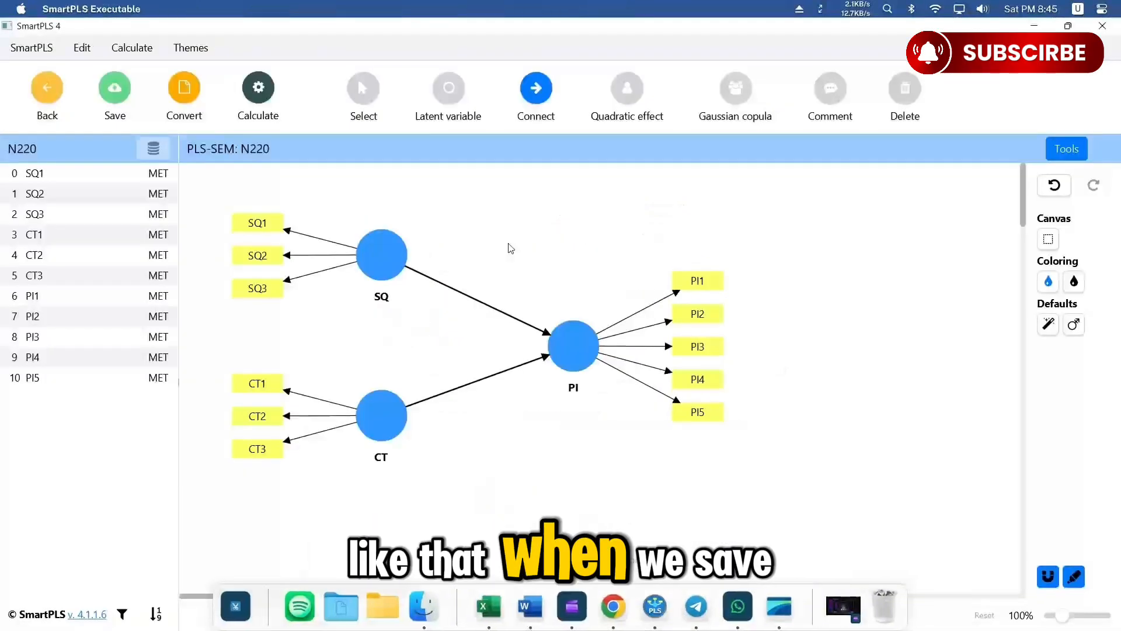
left_click(106, 98)
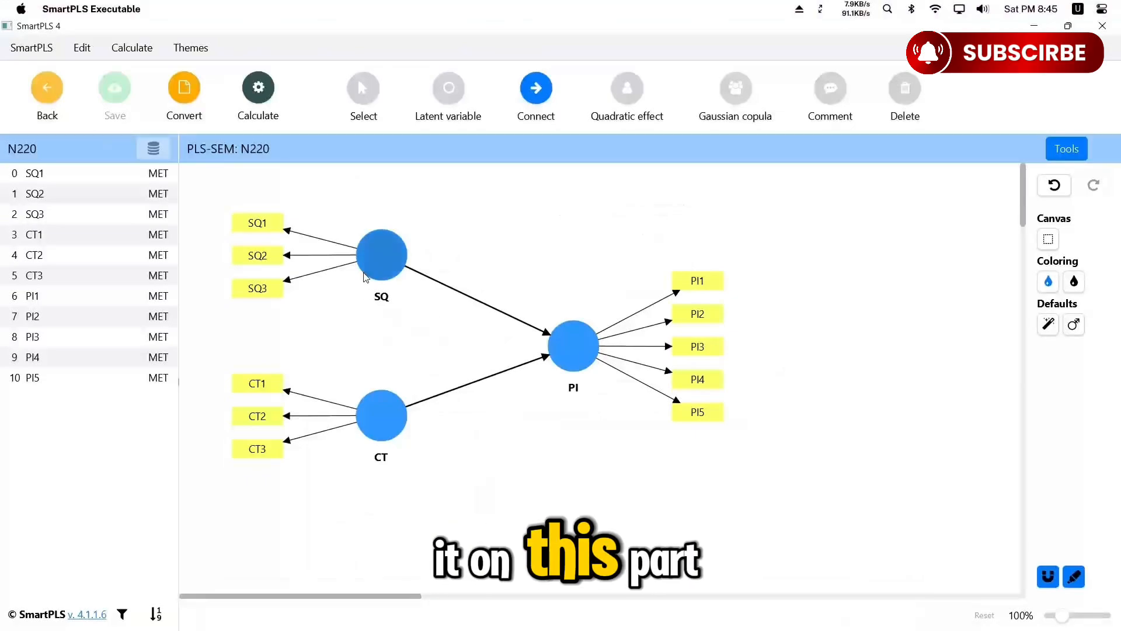
Rename the latent variable SQ to "Service Quality".
right_click(388, 255)
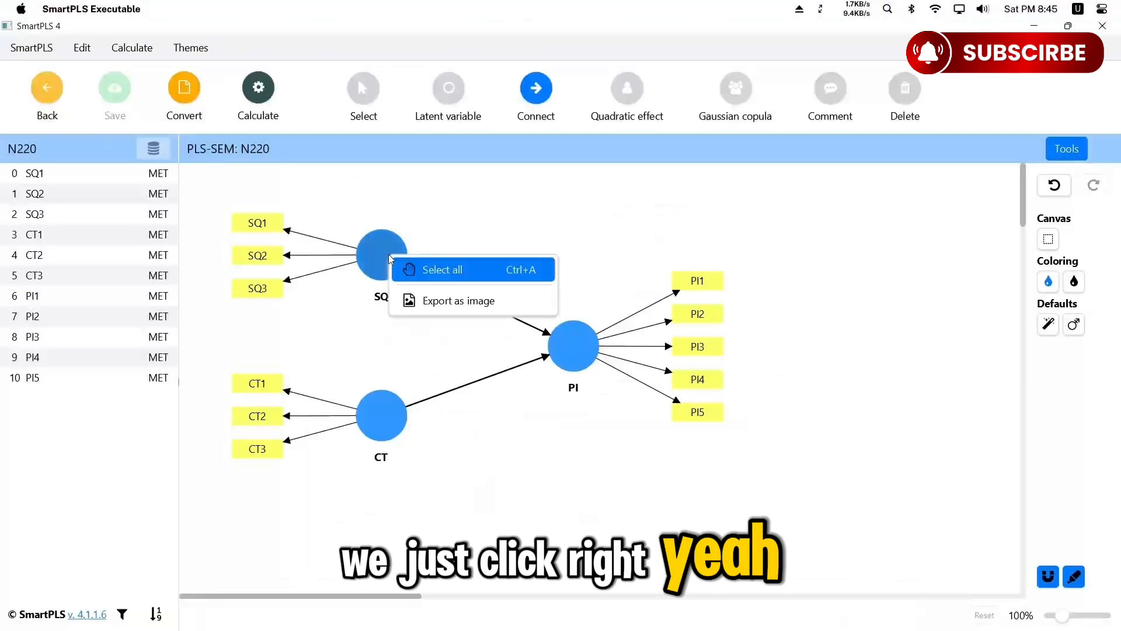
left_click(424, 196)
key("Escape")
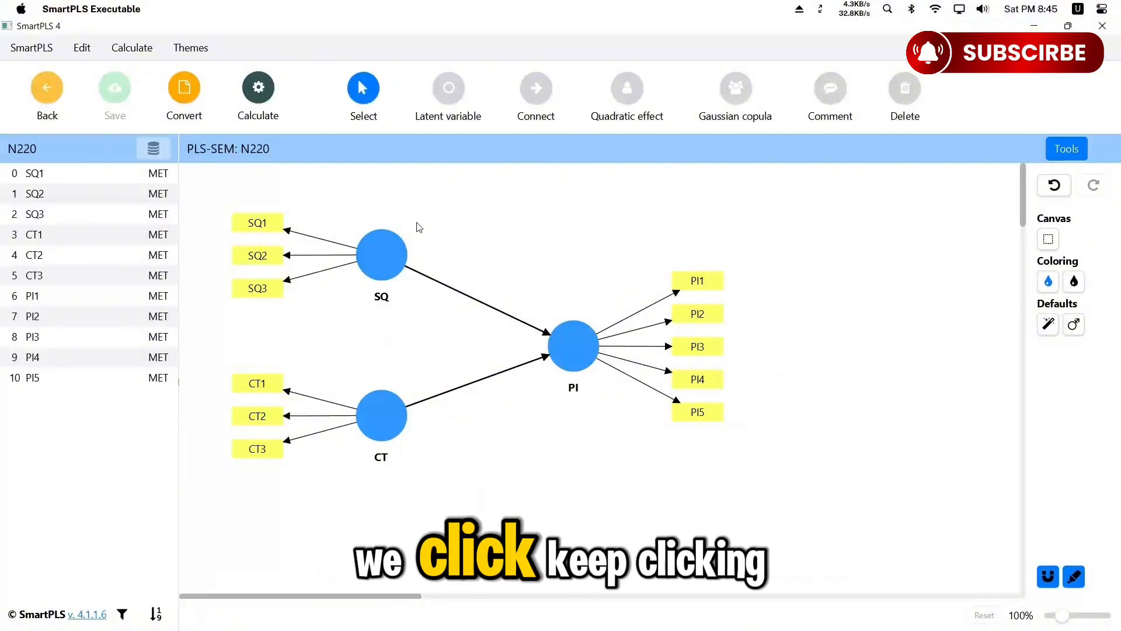
left_click(388, 269)
right_click(388, 270)
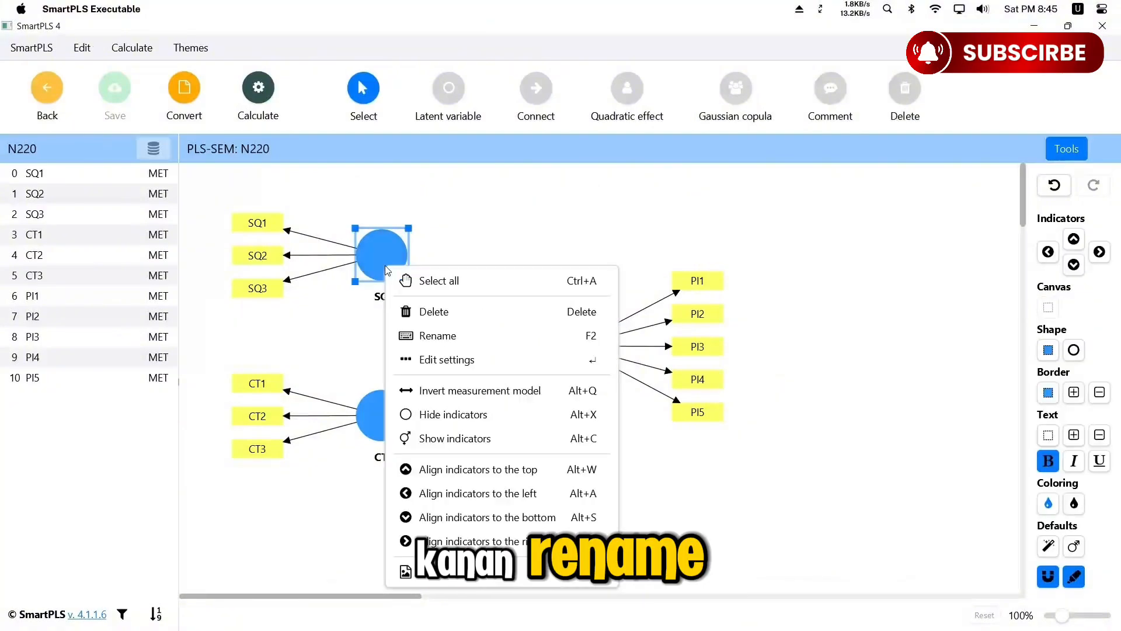
left_click(424, 337)
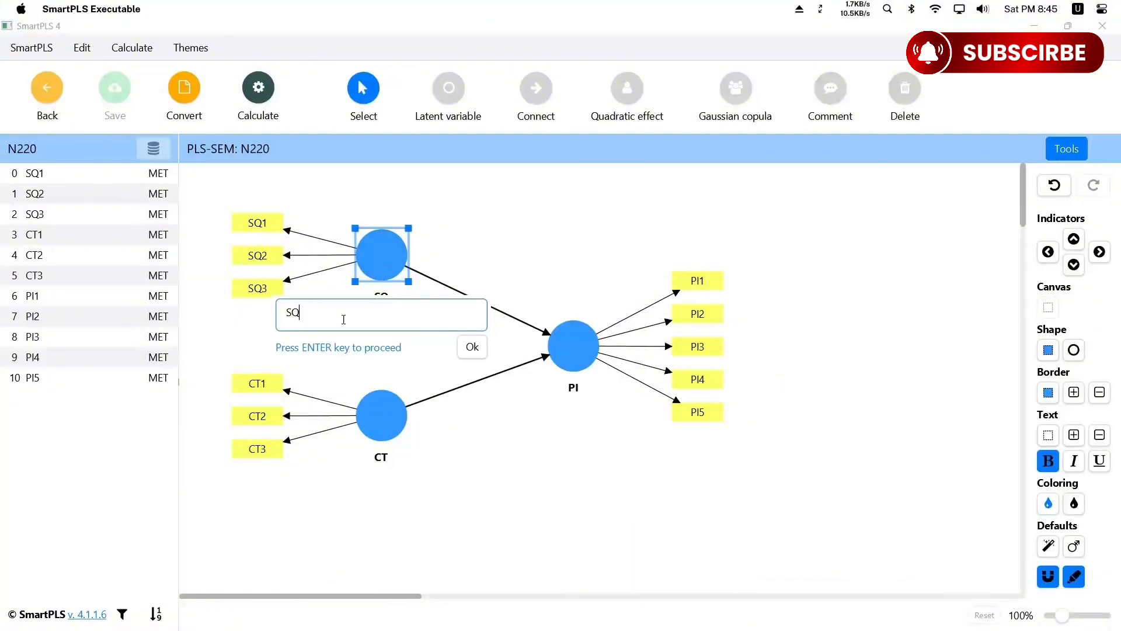
key("BackSpace")
type("se")
key("BackSpace")
key("BackSpace")
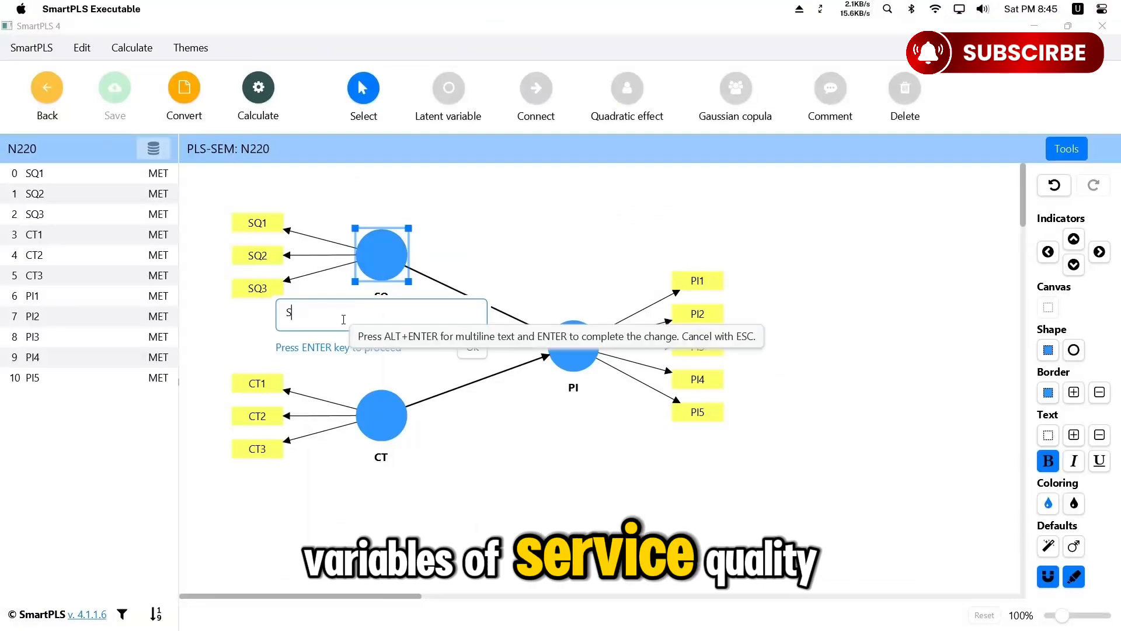
type("ervice Quality")
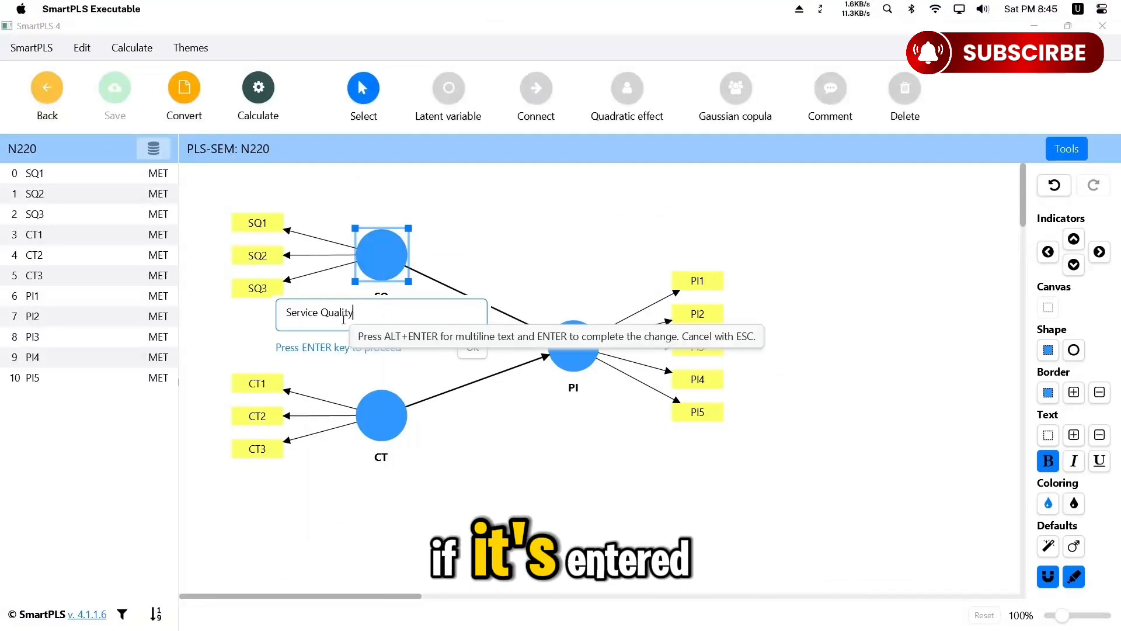
key("Return")
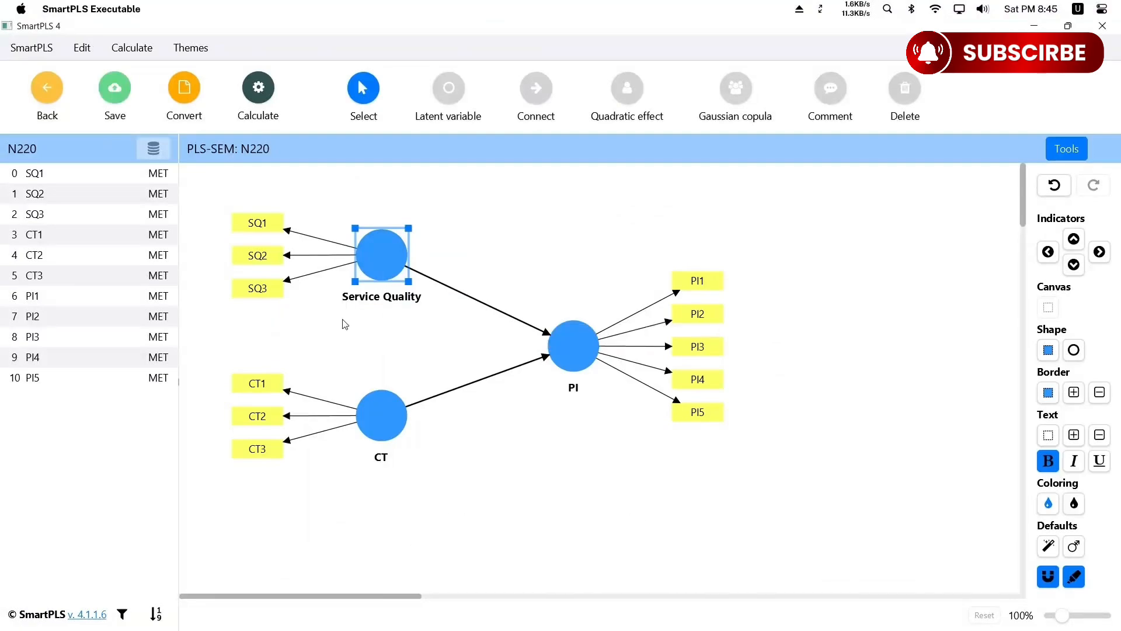
Rename the latent variable CT to "Consumer Trust".
left_click(384, 433)
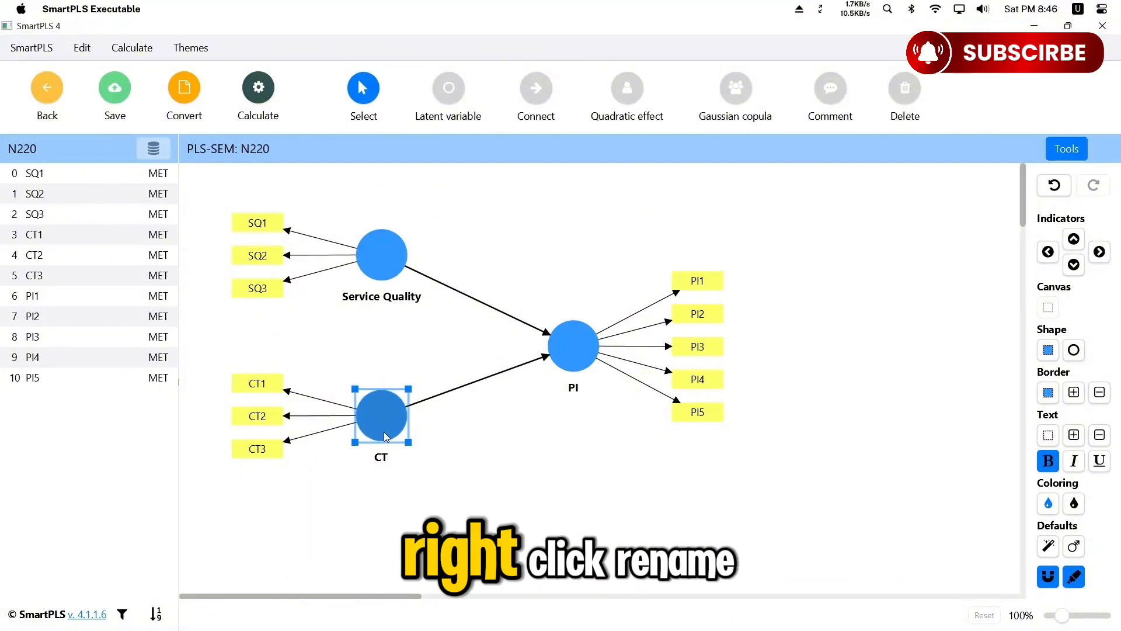
right_click(384, 432)
left_click(423, 379)
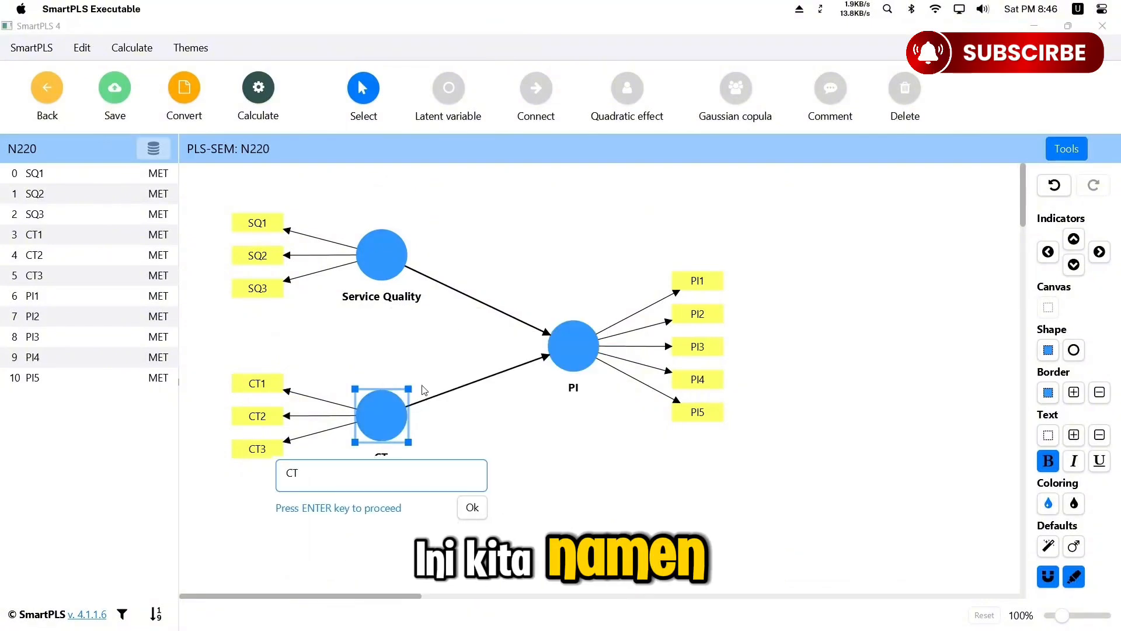
key("BackSpace")
type("u")
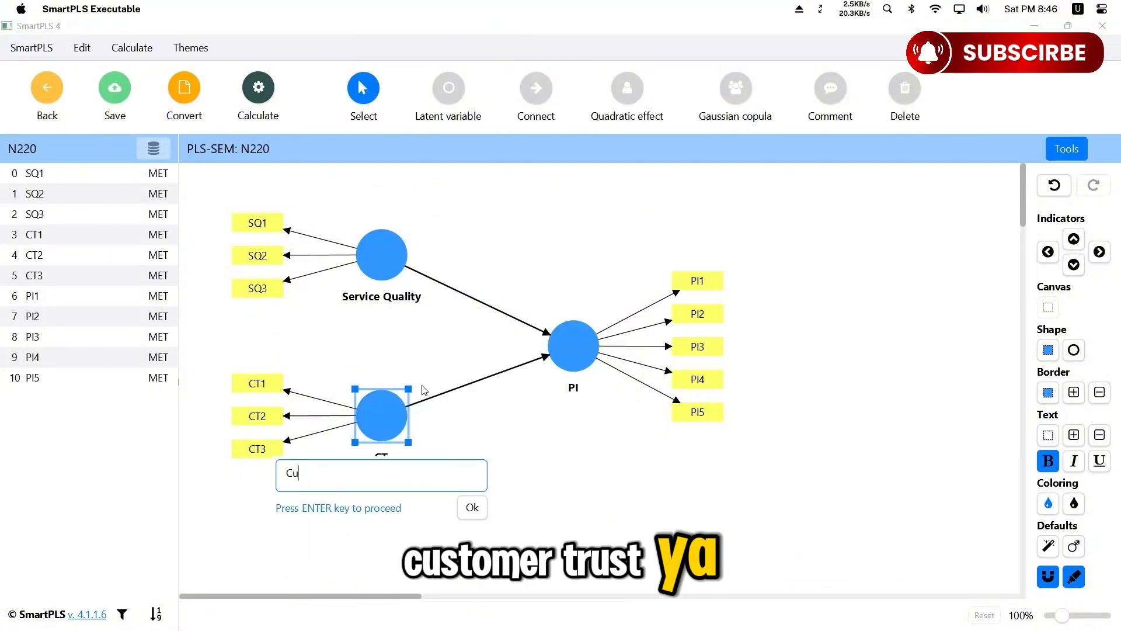
key("BackSpace")
type("on")
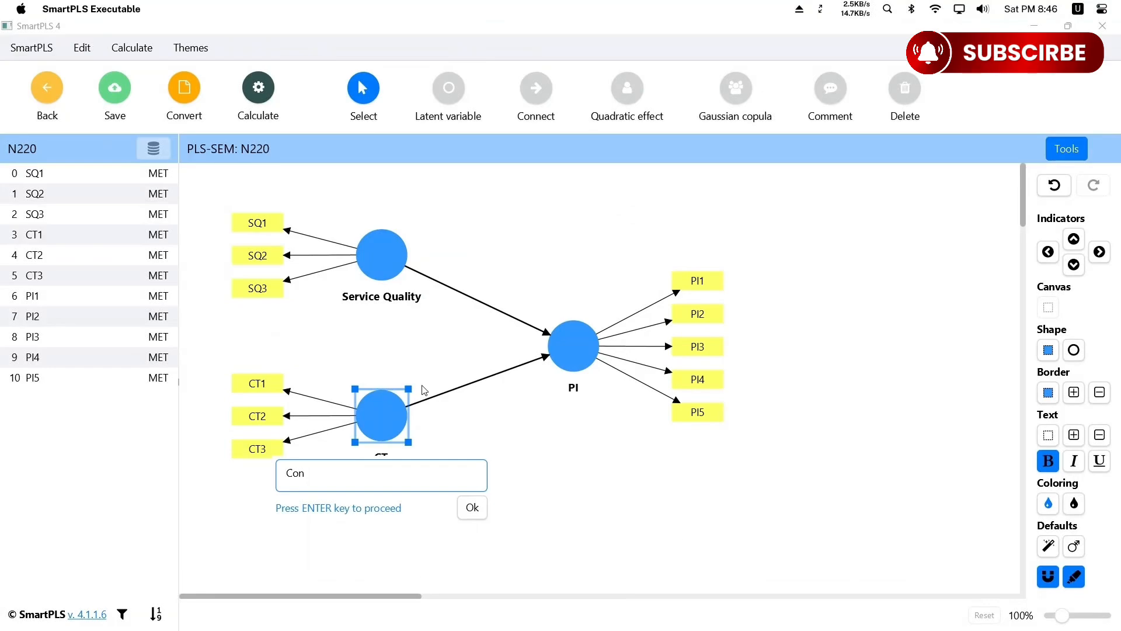
type("sumer Trust")
key("Return")
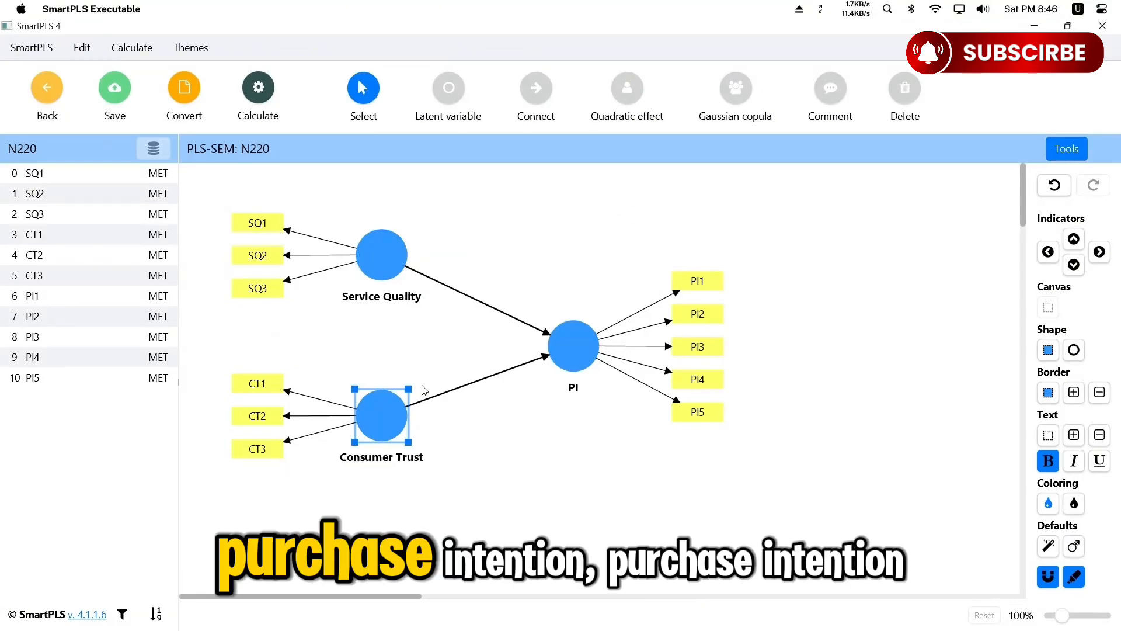
Rename the latent variable PI to "Purchase Intention".
right_click(593, 348)
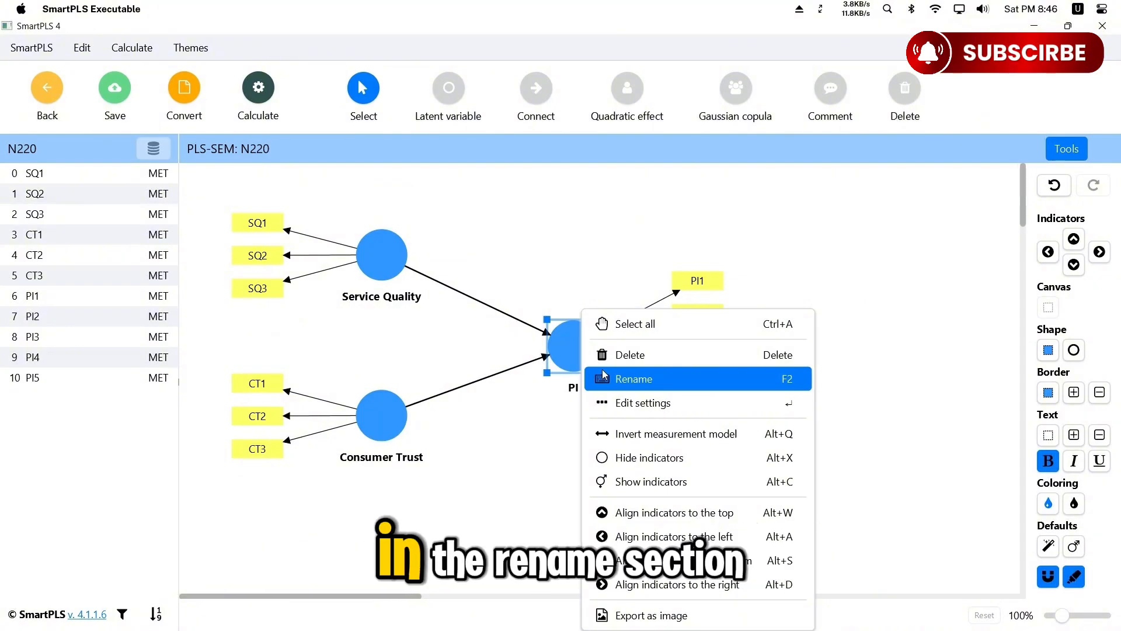
left_click(614, 377)
type("Pur")
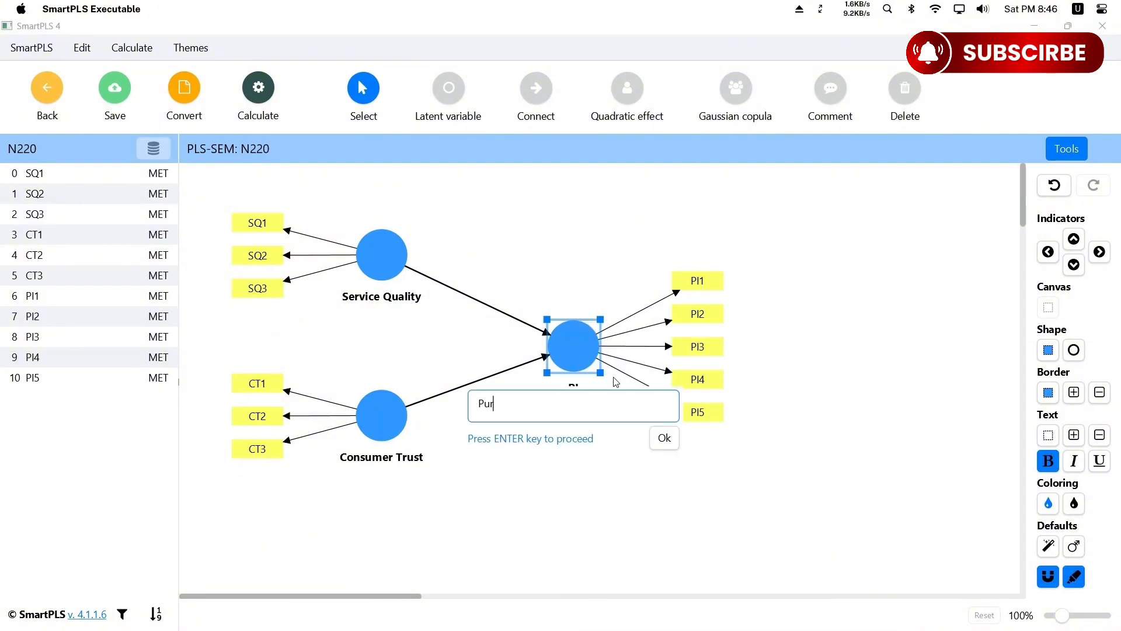
type("chase Intentio")
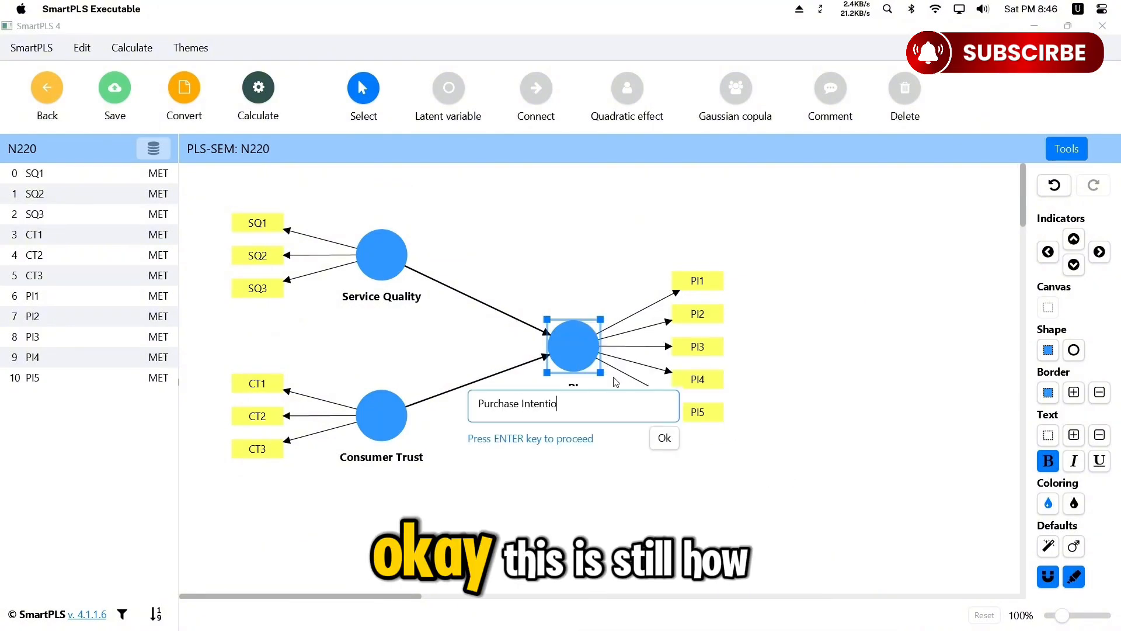
type("n")
key("Return")
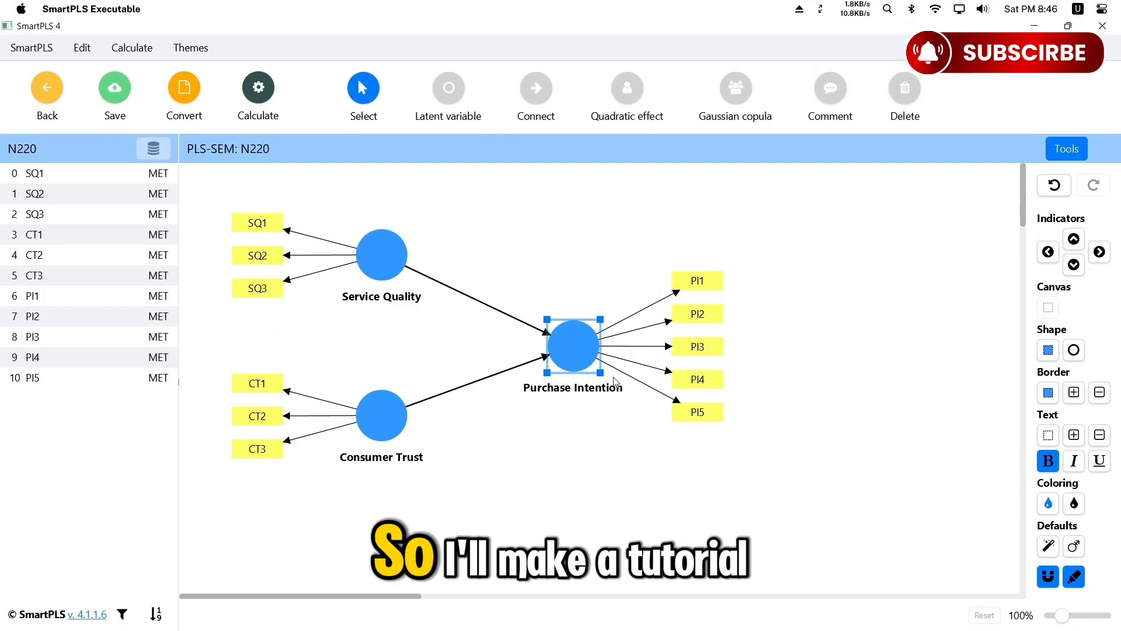